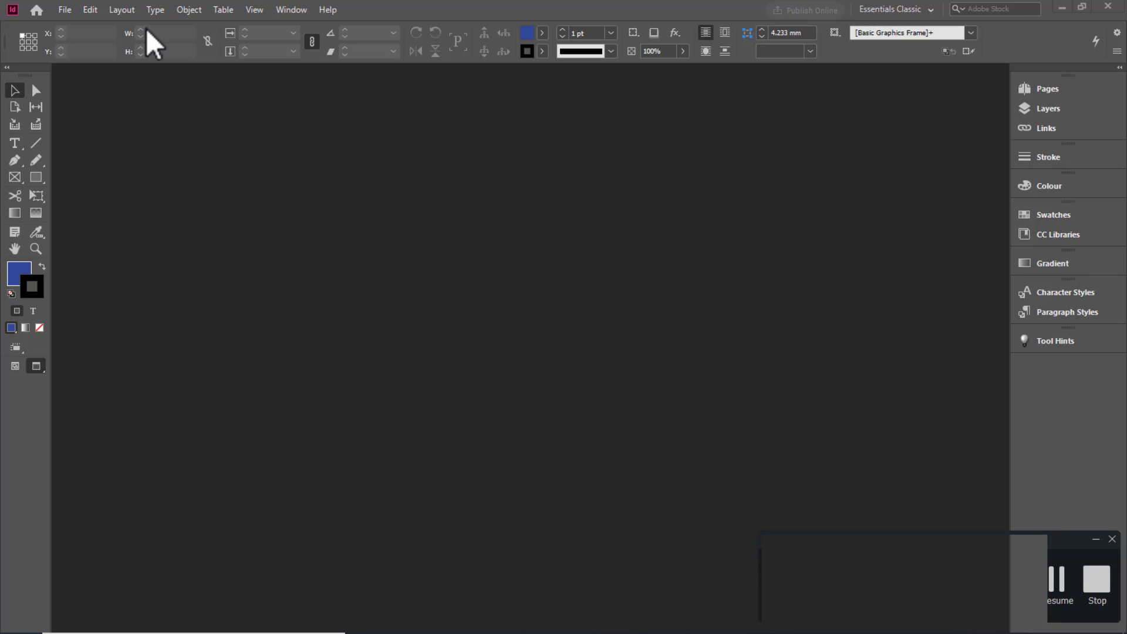
Create a new landscape document from the recent digital preset, 677.333 x 381 mm with one page.
{"action": "left_click", "coordinate": [64, 10]}
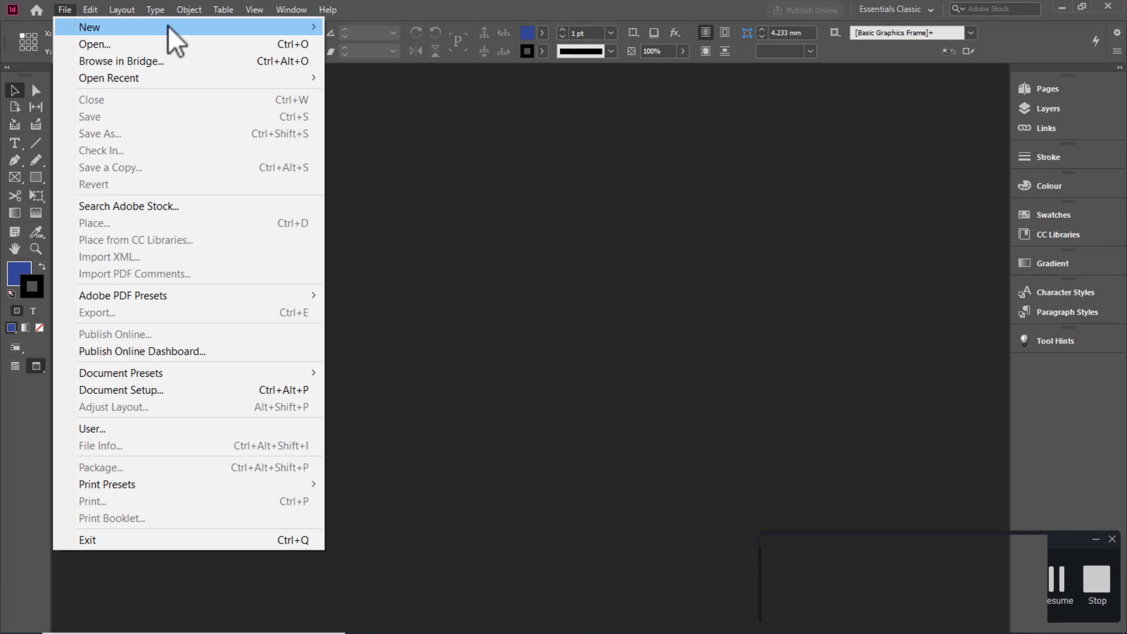
{"action": "mouse_move", "coordinate": [168, 27]}
{"action": "left_click", "coordinate": [360, 29]}
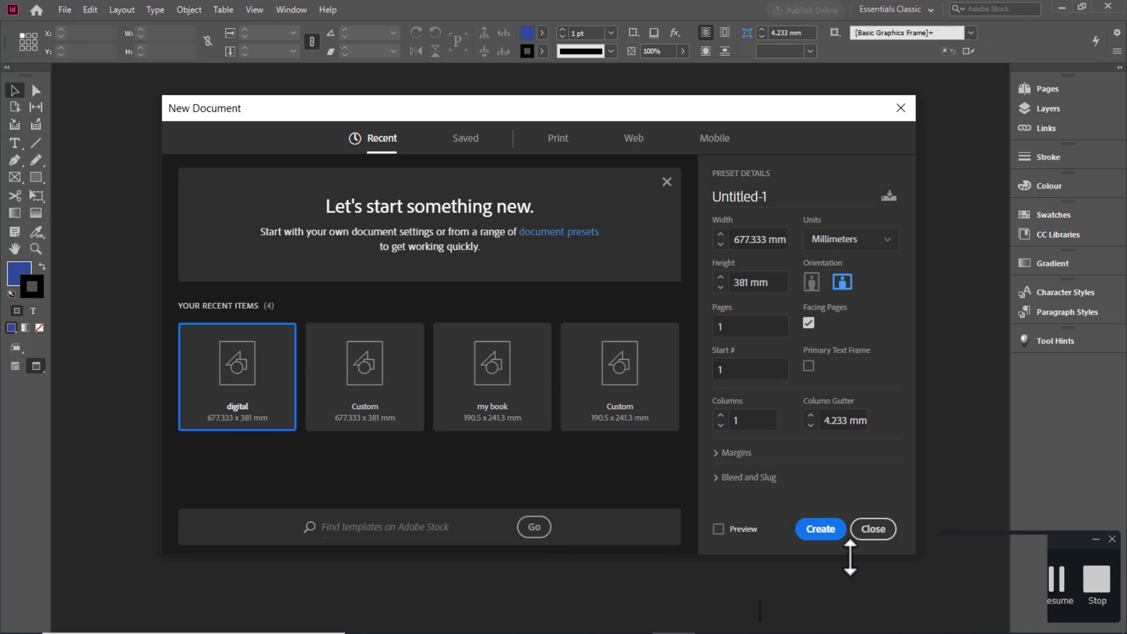
{"action": "left_click", "coordinate": [821, 529]}
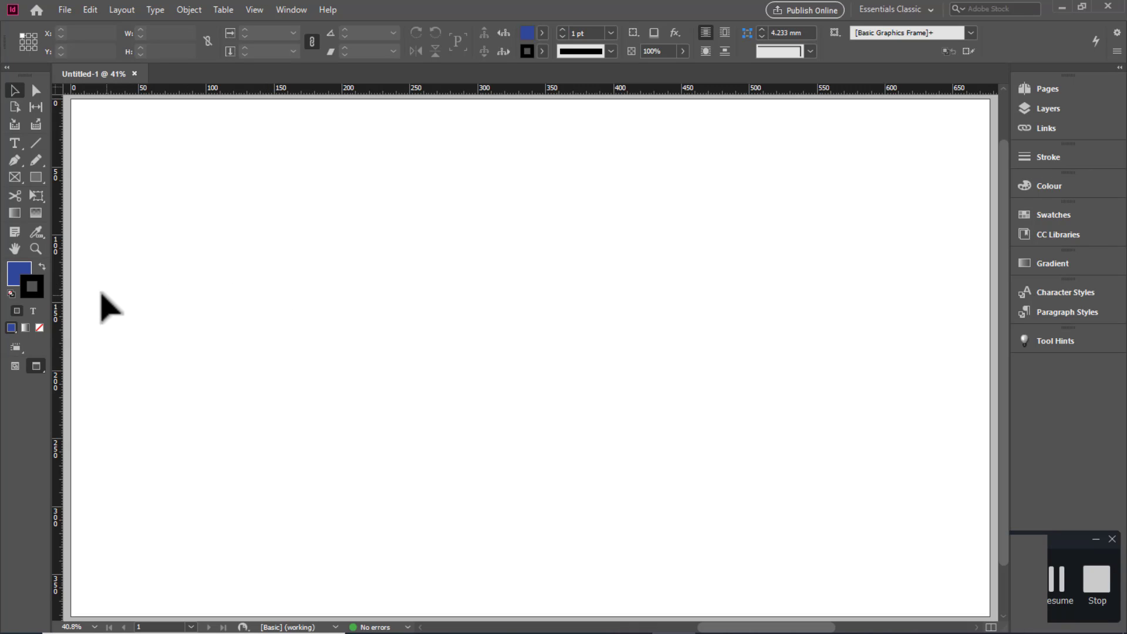
Move around the blank page with the Hand tool, fit it in the window and return to the Selection tool.
{"action": "left_click", "coordinate": [17, 246]}
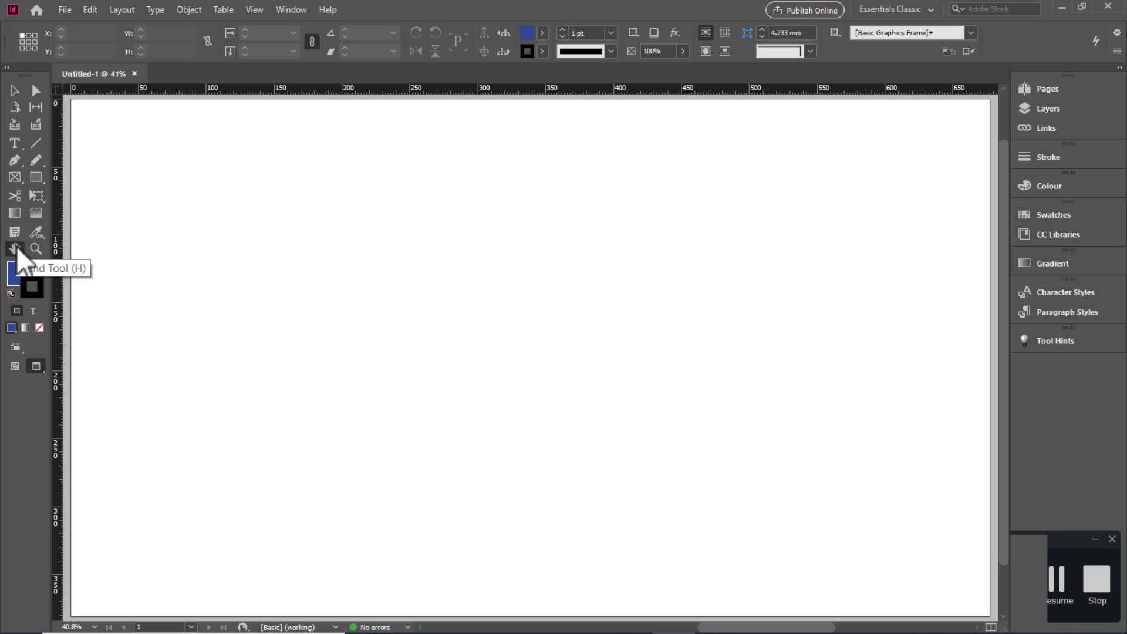
{"action": "scroll", "coordinate": [500, 282], "scroll_direction": "down", "scroll_amount": 5}
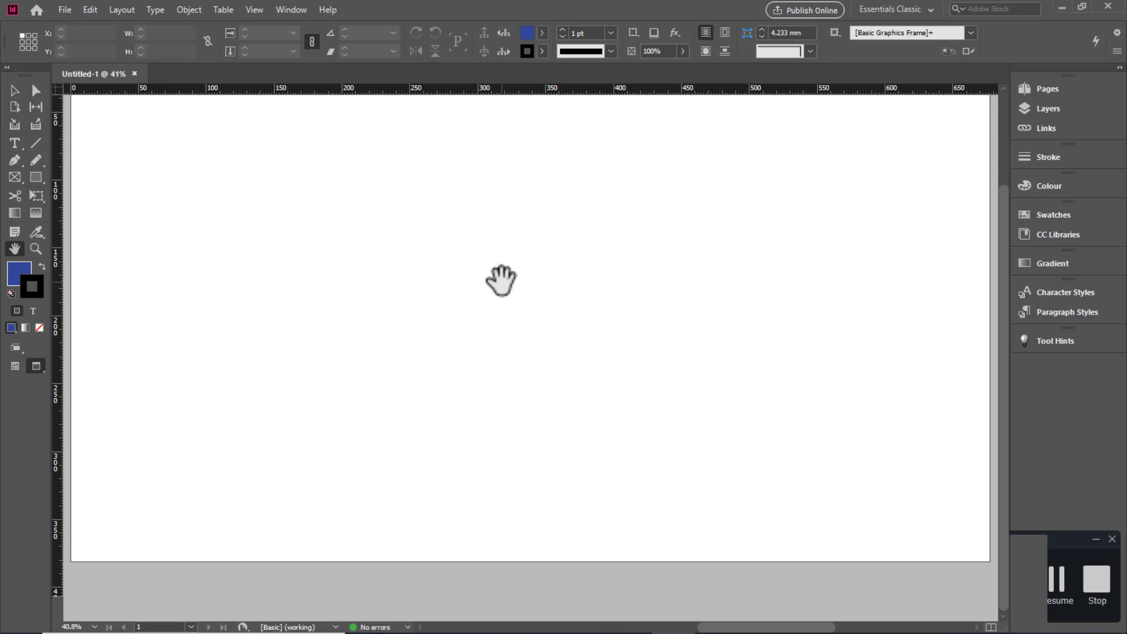
{"action": "scroll", "coordinate": [502, 282], "scroll_direction": "up", "scroll_amount": 4}
{"action": "scroll", "coordinate": [500, 282], "scroll_direction": "up", "scroll_amount": 4}
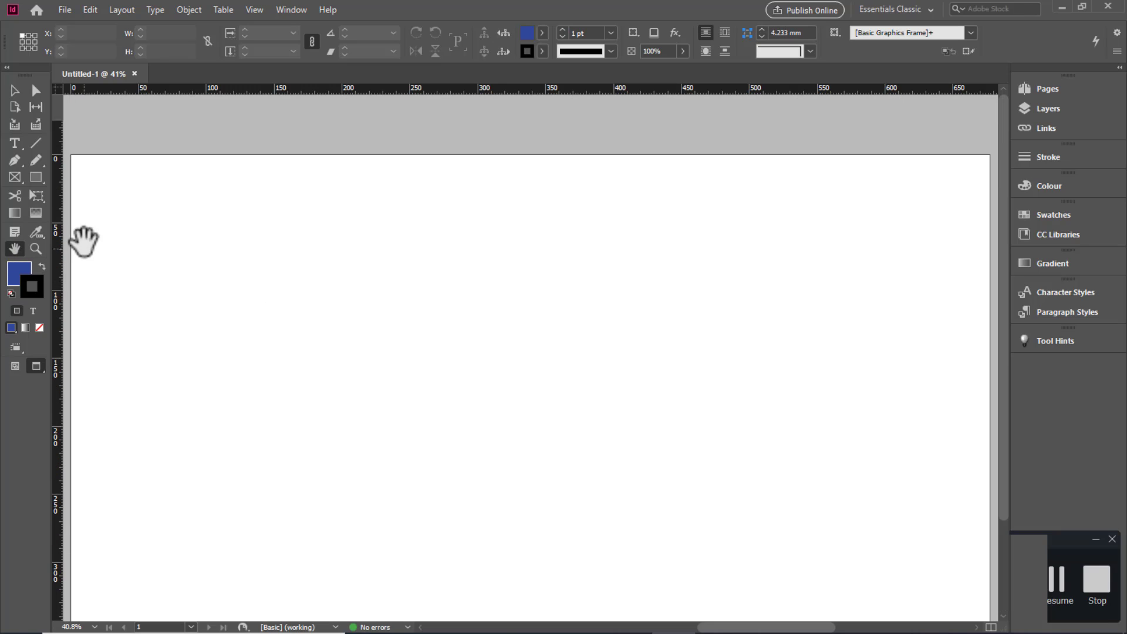
{"action": "double_click", "coordinate": [19, 247]}
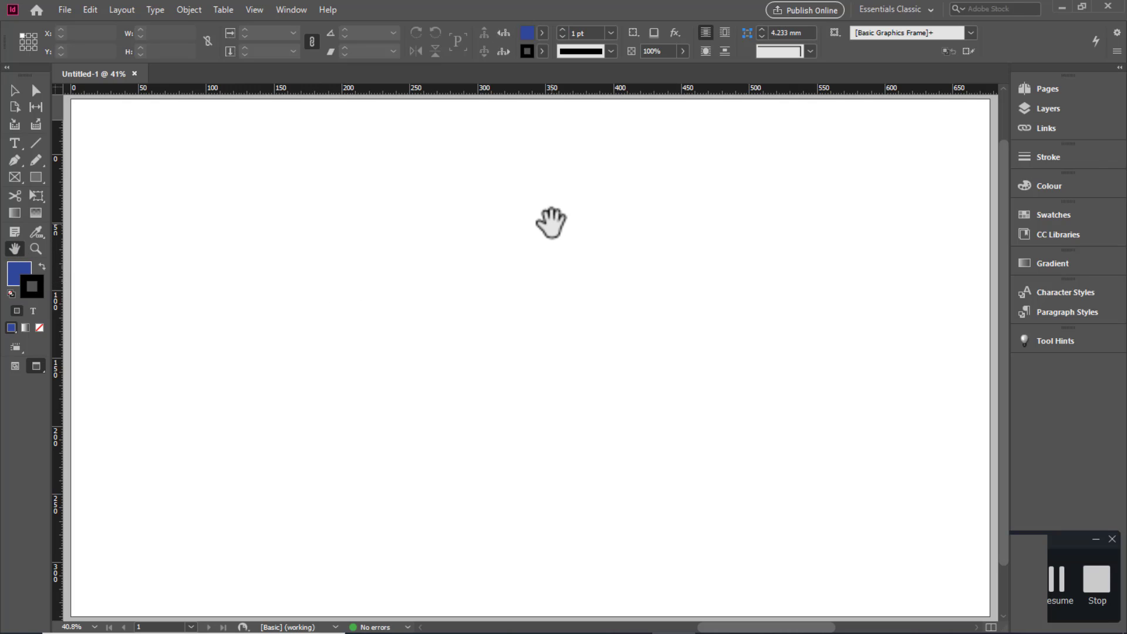
{"action": "left_click", "coordinate": [14, 91]}
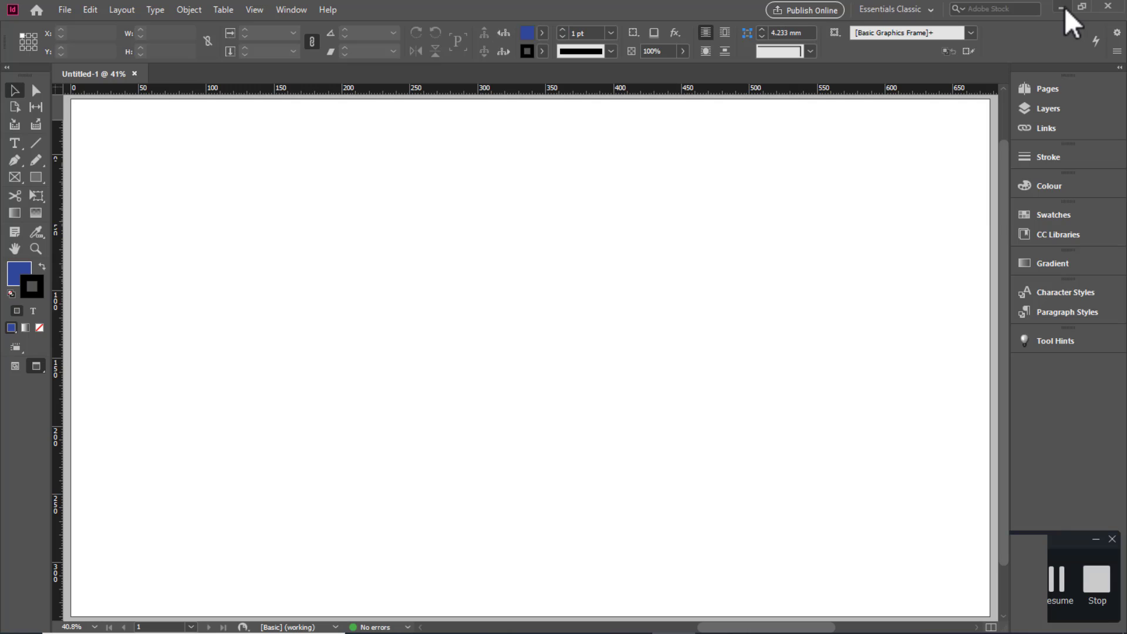
Switch to Word by searching the system for winword, and create a blank document.
{"action": "mouse_move", "coordinate": [622, 632]}
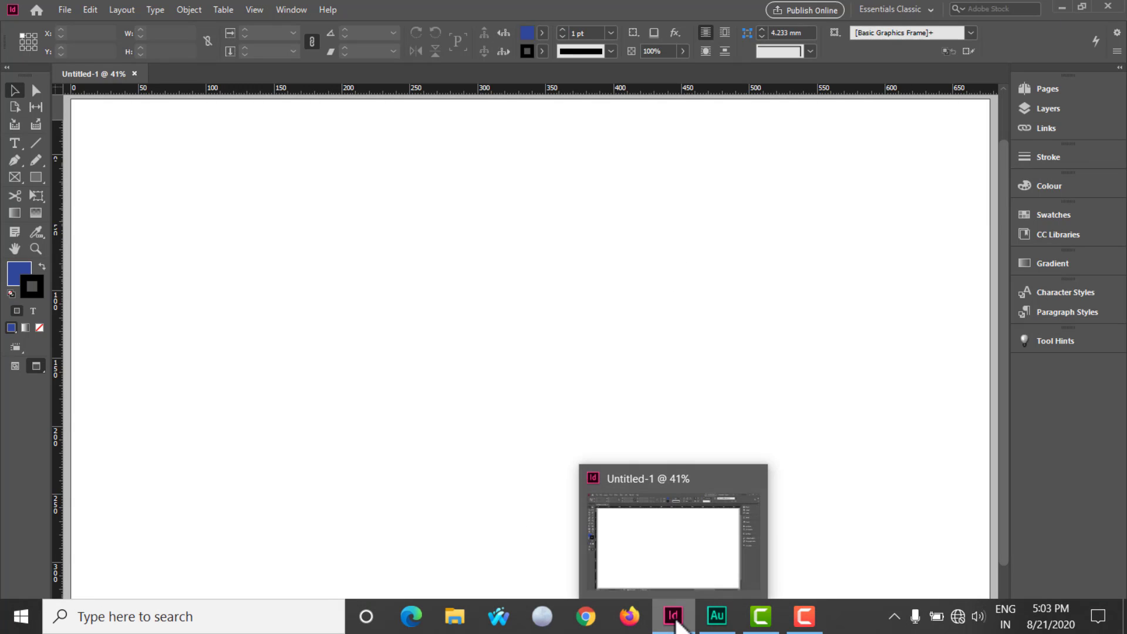
{"action": "left_click", "coordinate": [133, 616]}
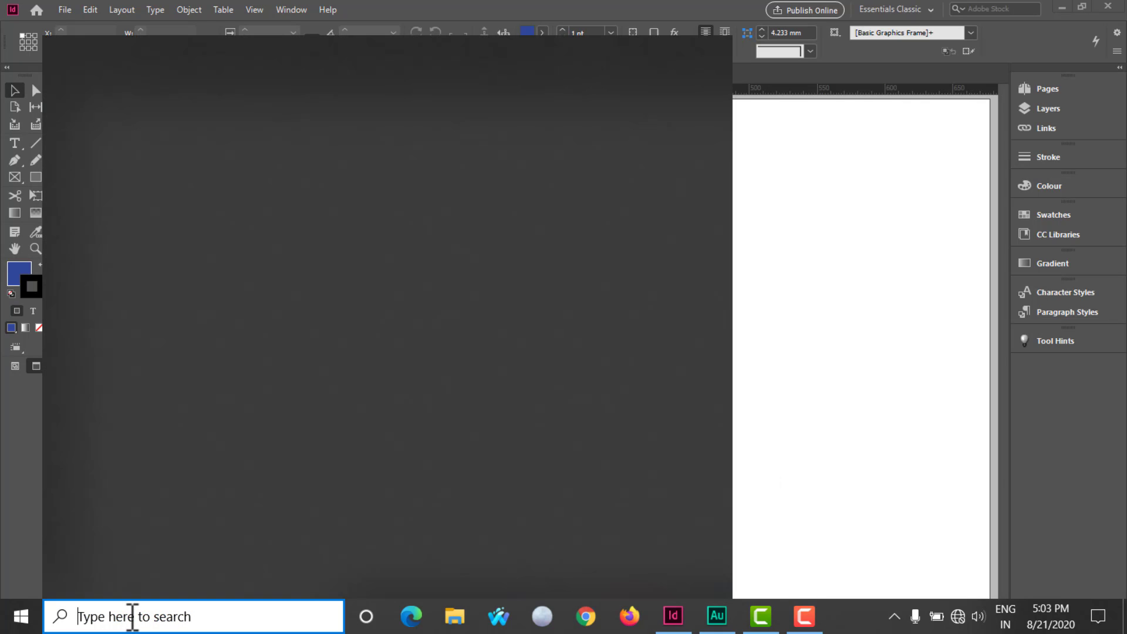
{"action": "type", "text": "win"}
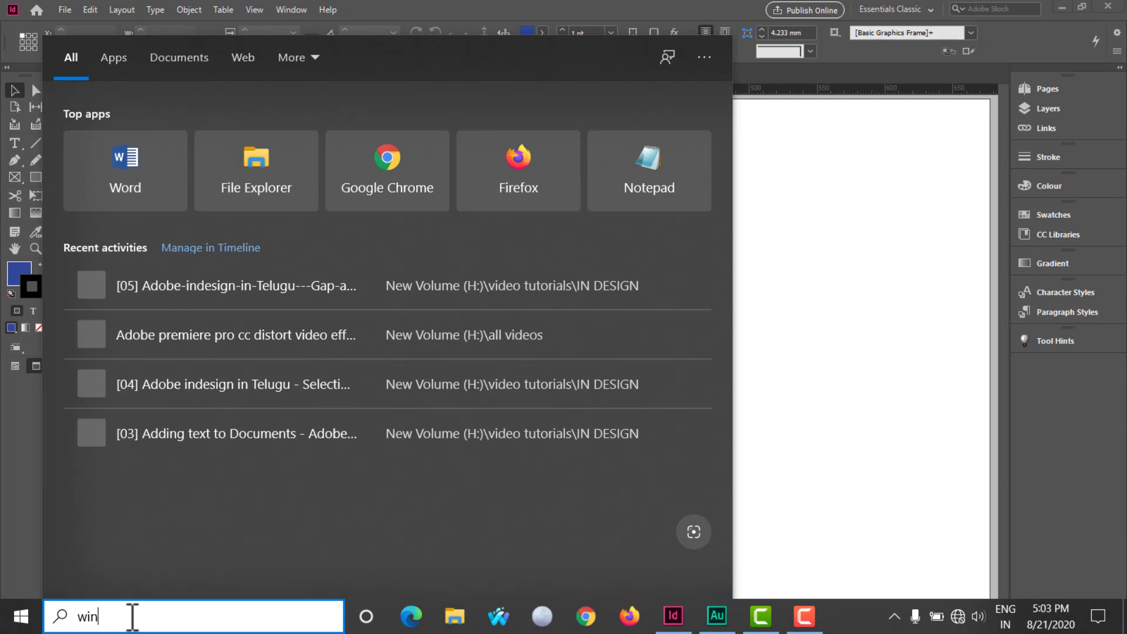
{"action": "type", "text": "word"}
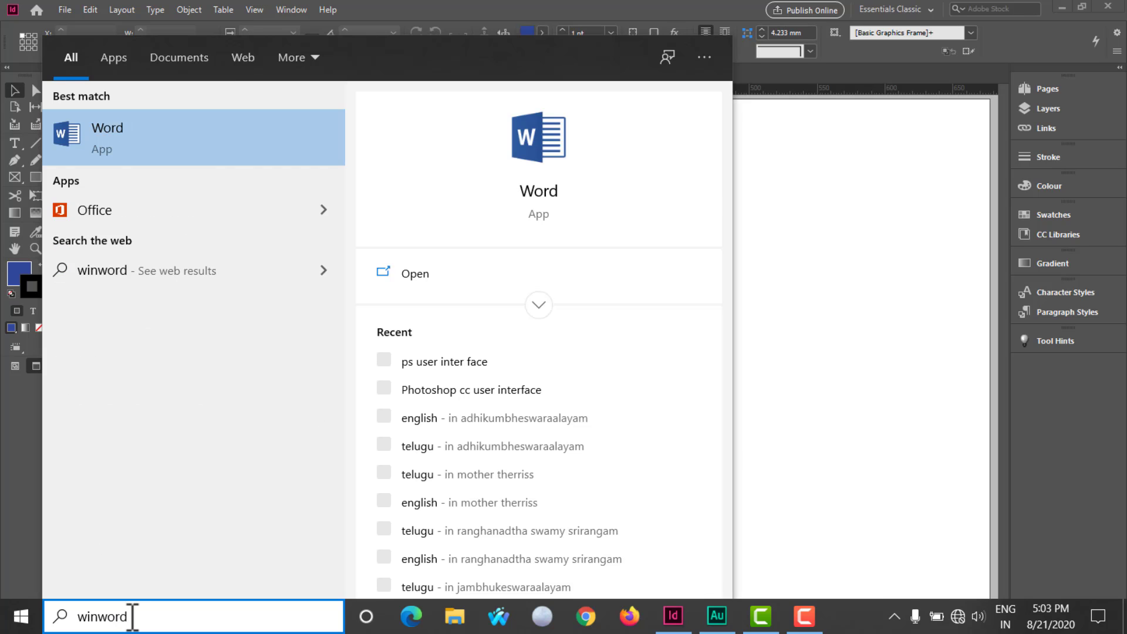
{"action": "key", "text": "Return"}
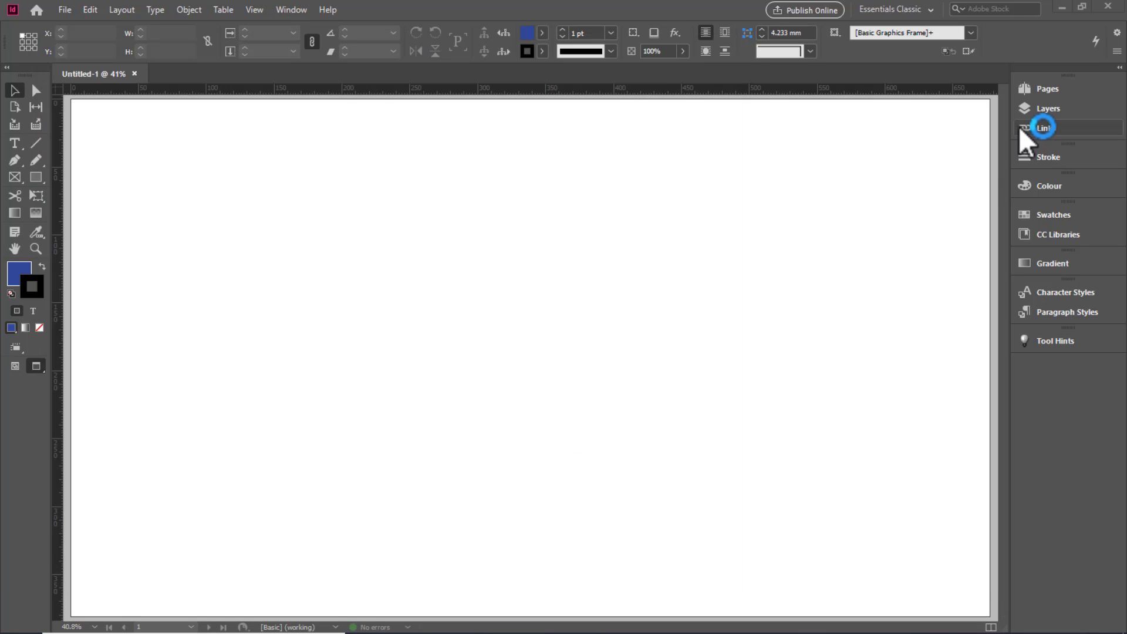
{"action": "left_click", "coordinate": [1061, 6]}
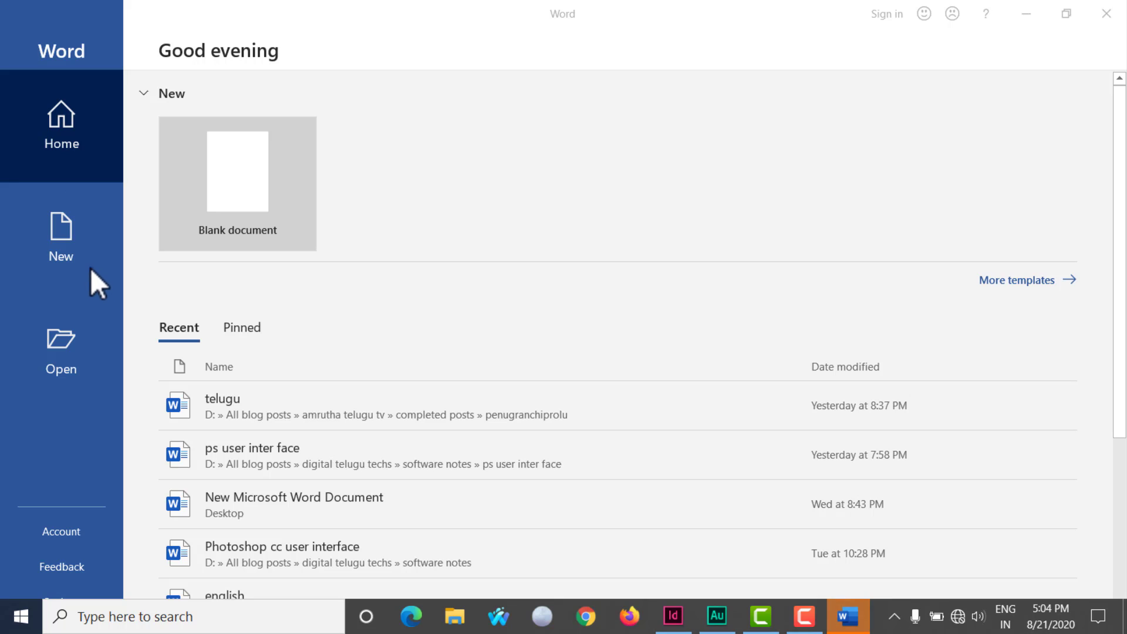
{"action": "left_click", "coordinate": [60, 223]}
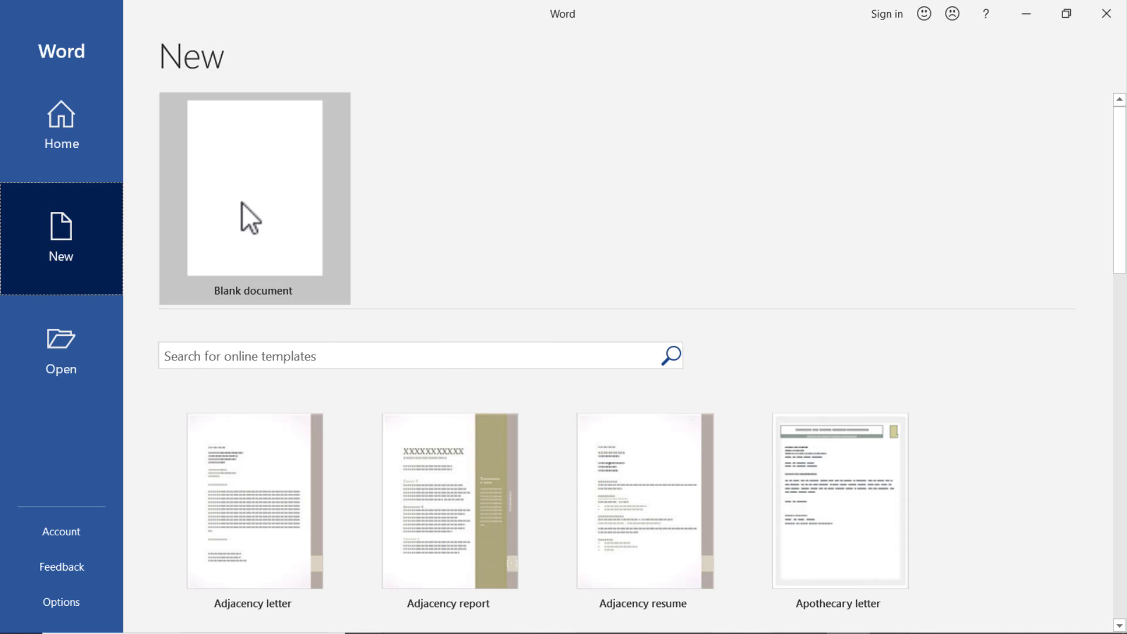
{"action": "left_click", "coordinate": [241, 199]}
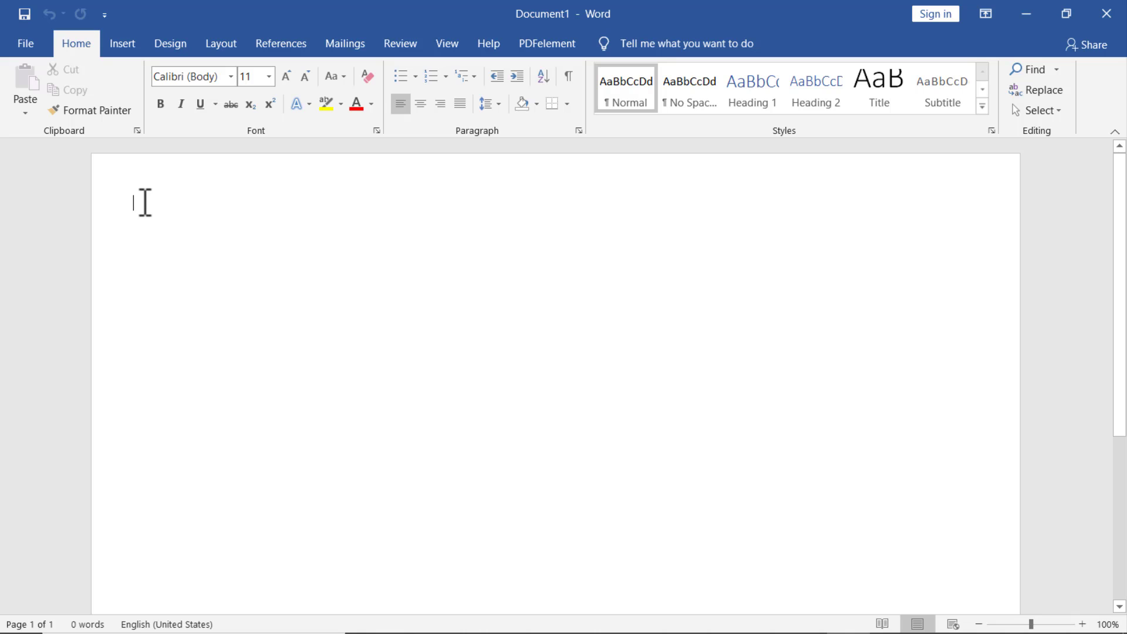
Fill the blank document with sample text using =rand(6,6).
{"action": "type", "text": "="}
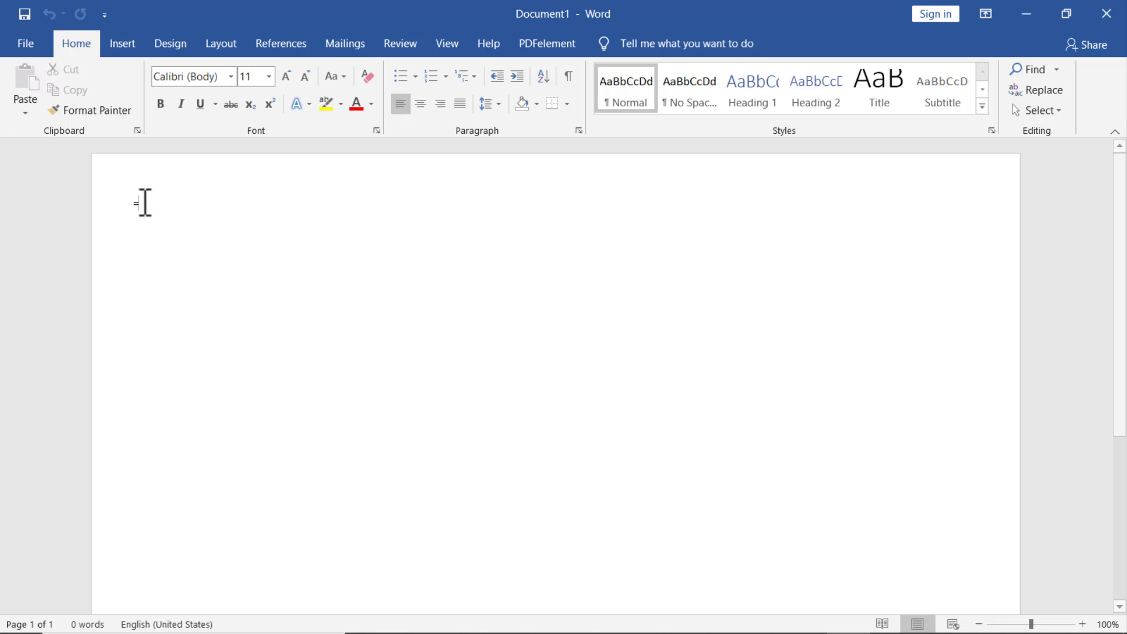
{"action": "type", "text": "rand"}
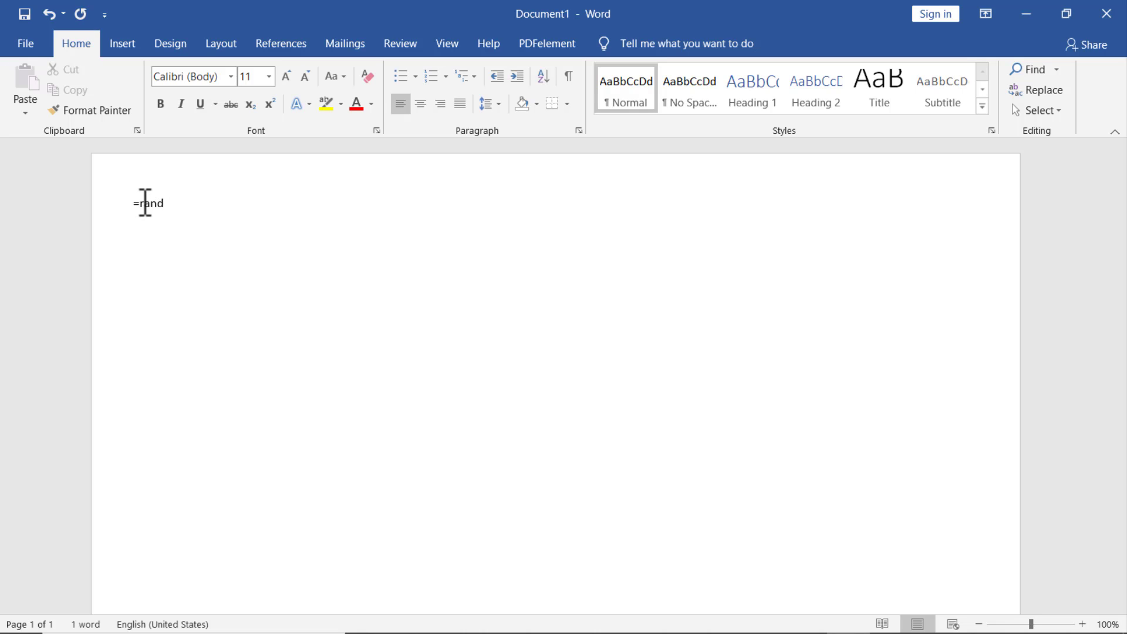
{"action": "type", "text": "(6,6)"}
{"action": "key", "text": "Return"}
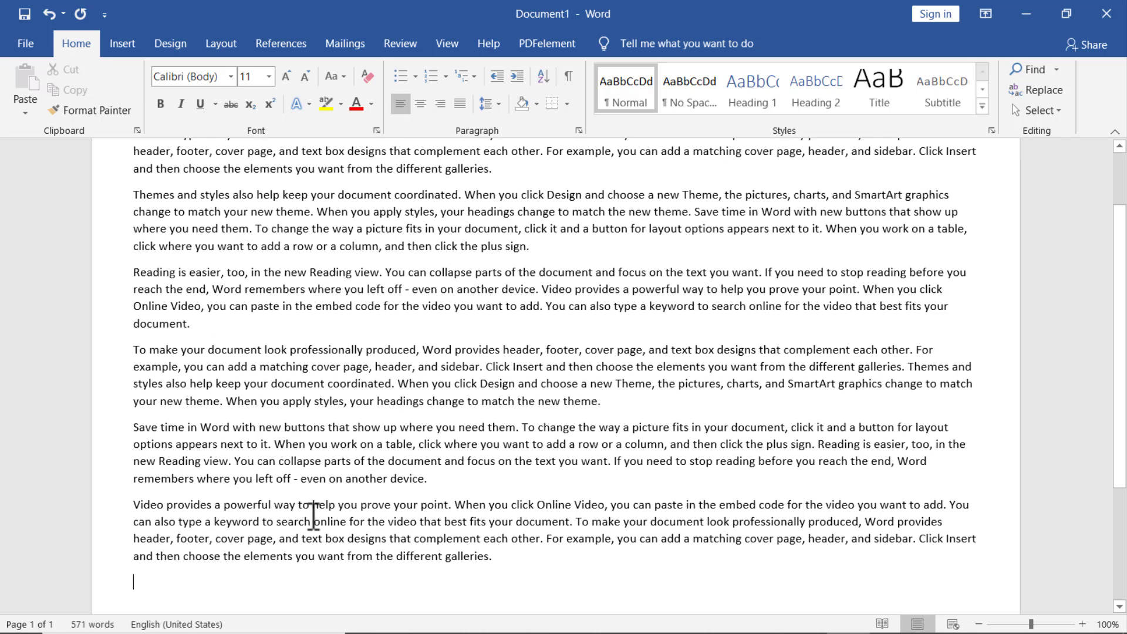
Save the sample text as a Word document named indesign on the Desktop and close Word.
{"action": "scroll", "coordinate": [203, 427], "scroll_direction": "up", "scroll_amount": 3}
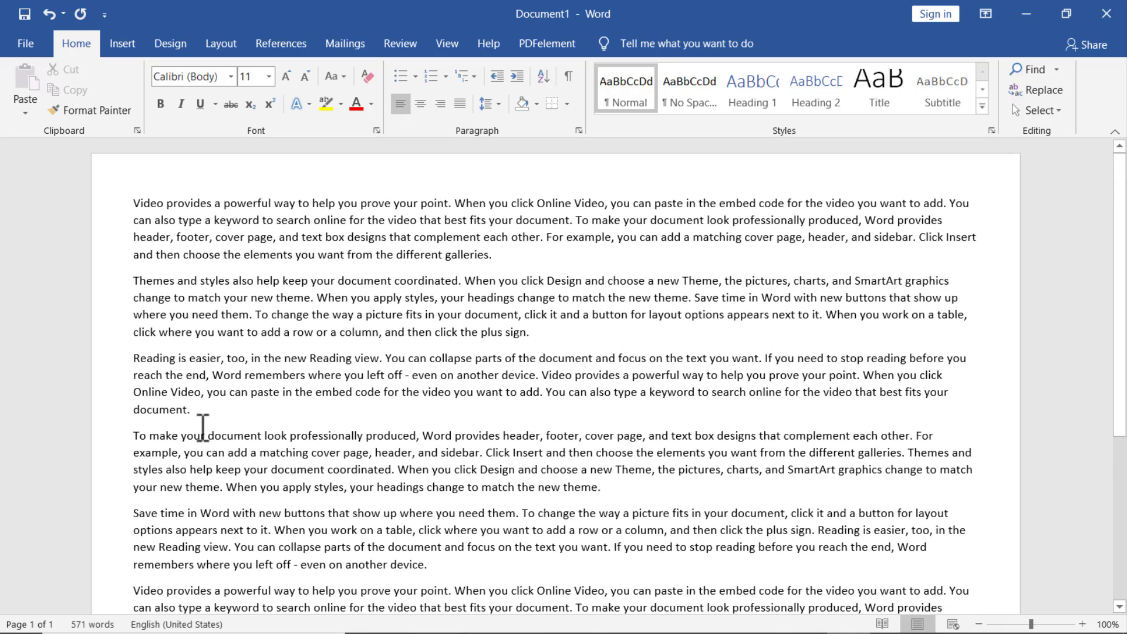
{"action": "scroll", "coordinate": [200, 285], "scroll_direction": "down", "scroll_amount": 4}
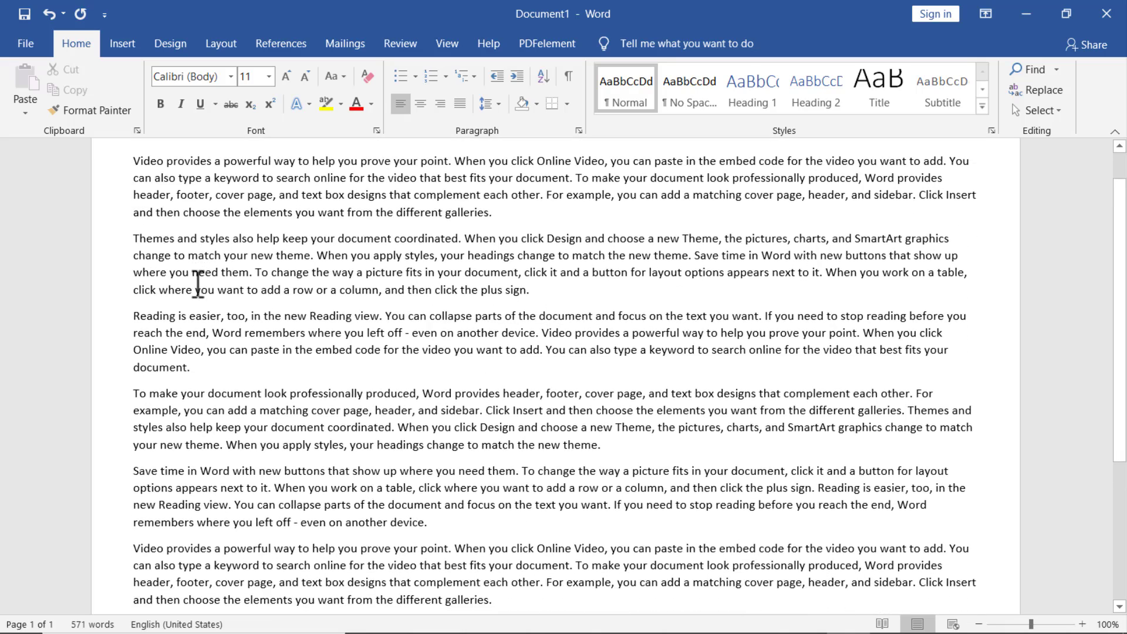
{"action": "scroll", "coordinate": [201, 286], "scroll_direction": "up", "scroll_amount": 3}
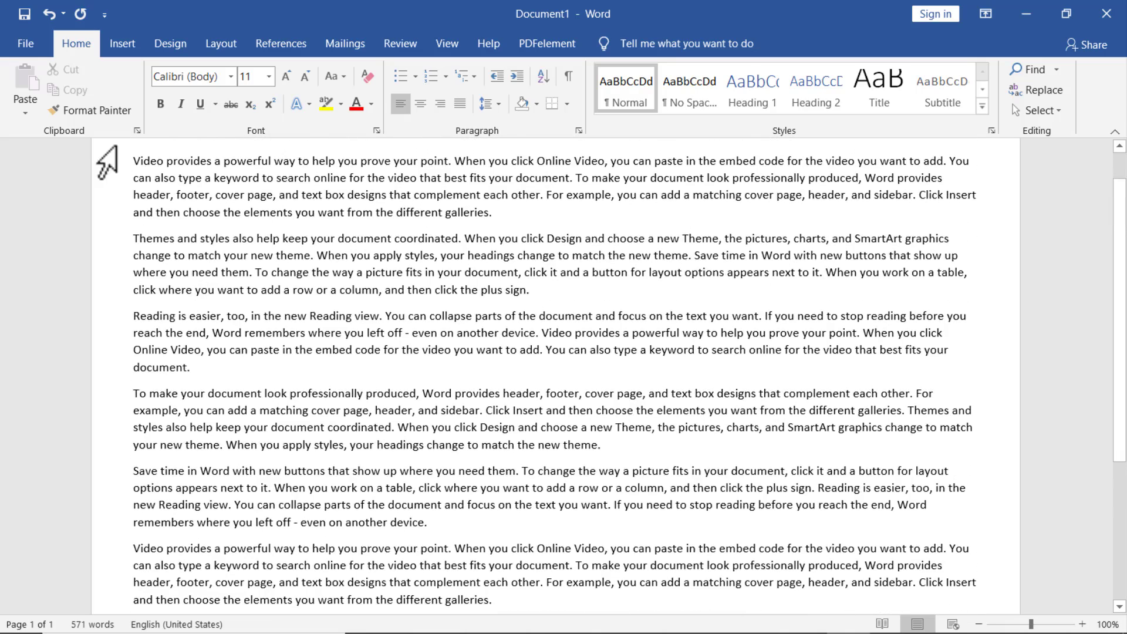
{"action": "left_click", "coordinate": [27, 47]}
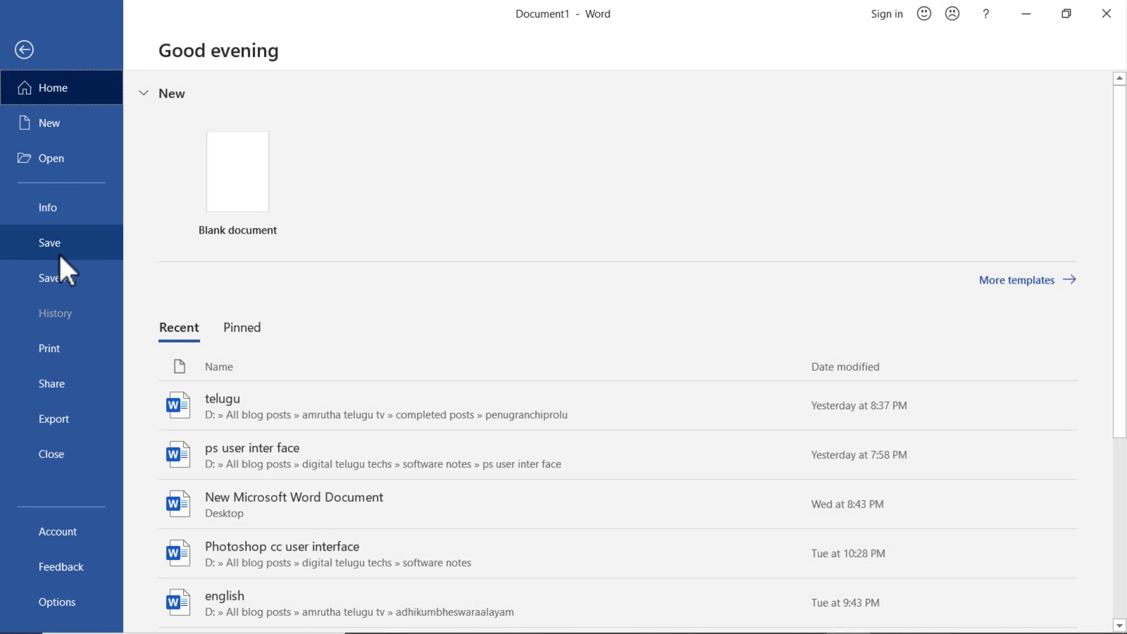
{"action": "left_click", "coordinate": [61, 271]}
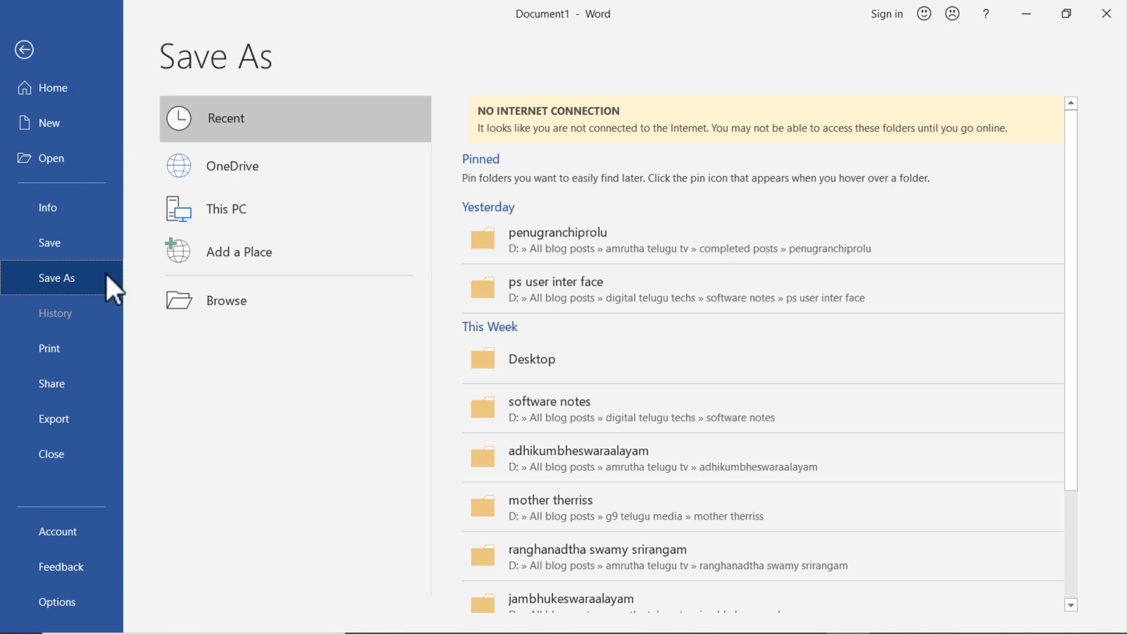
{"action": "left_click", "coordinate": [239, 205]}
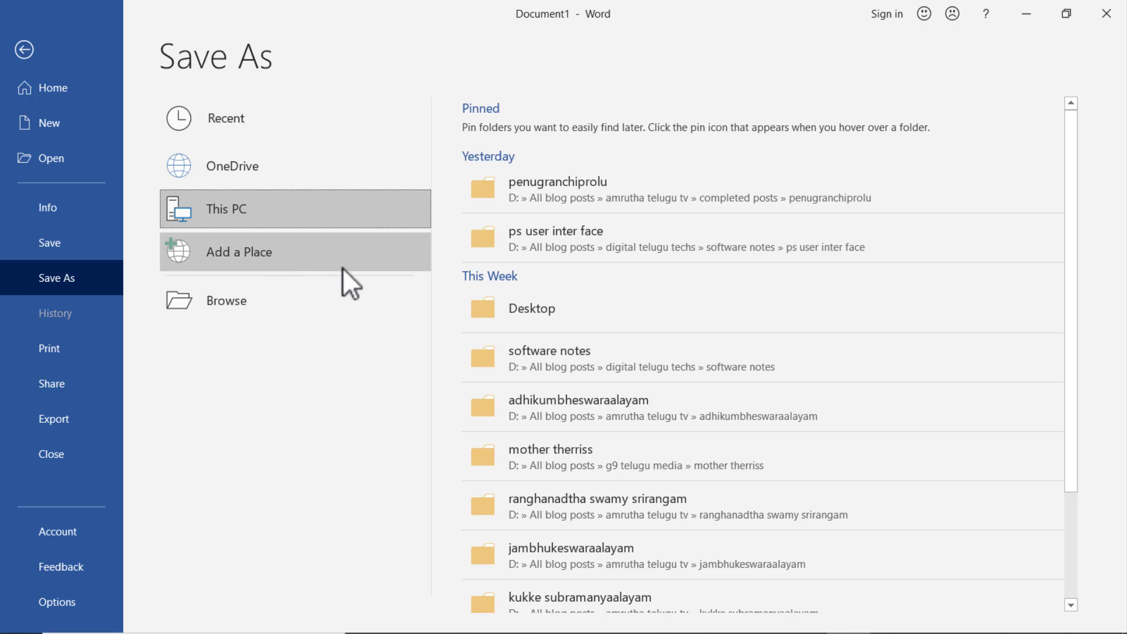
{"action": "left_click", "coordinate": [591, 310]}
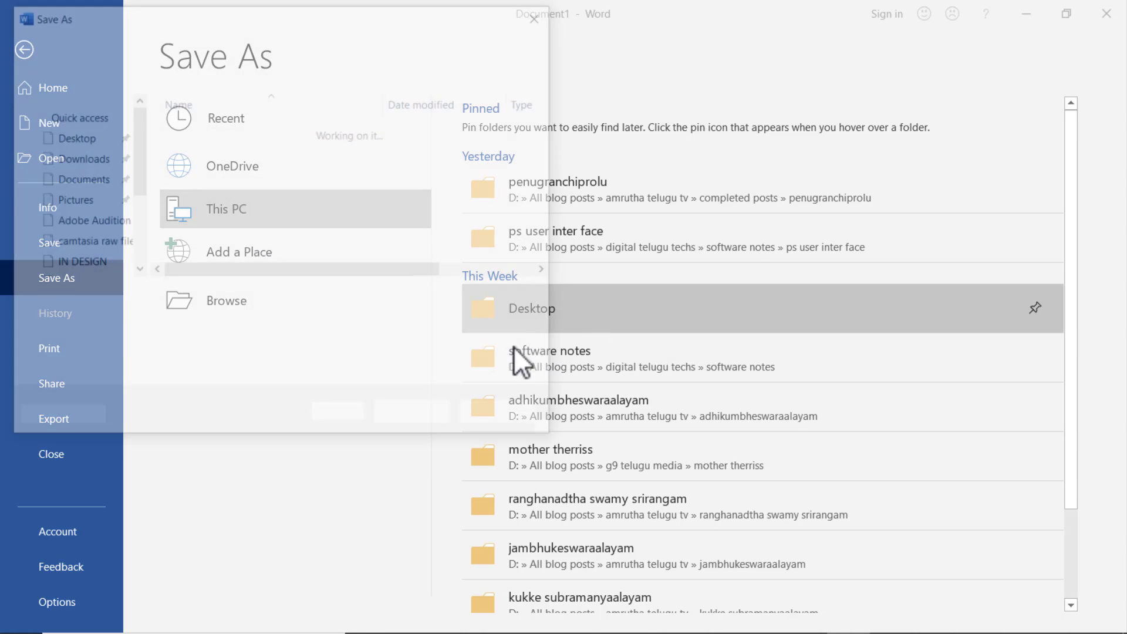
{"action": "left_click_drag", "start_coordinate": [138, 188], "coordinate": [139, 144]}
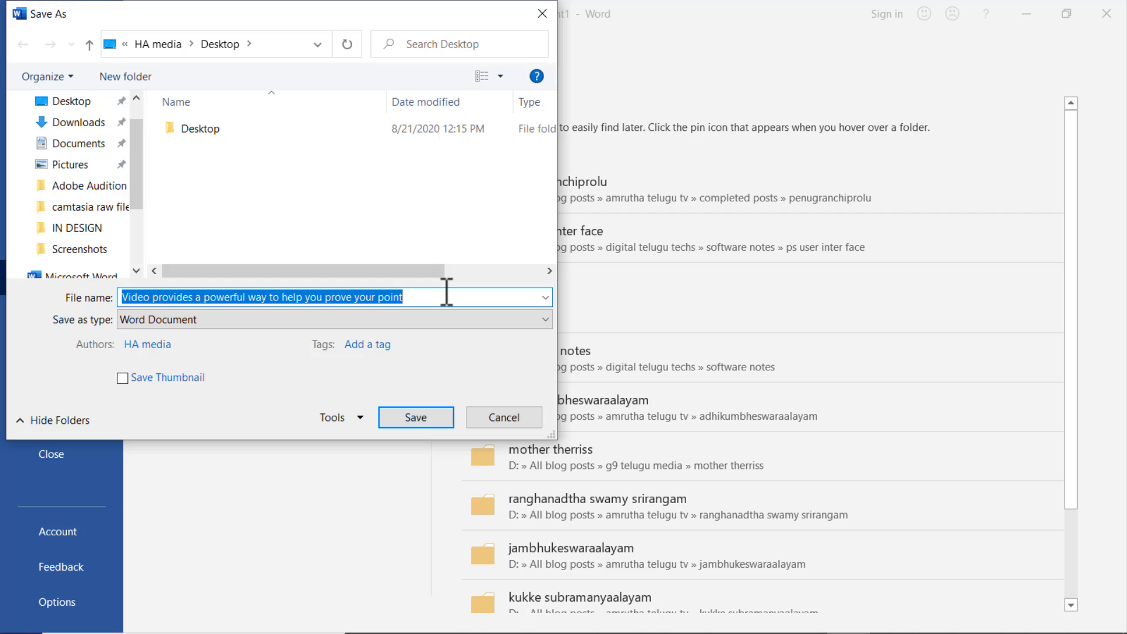
{"action": "type", "text": "indesi"}
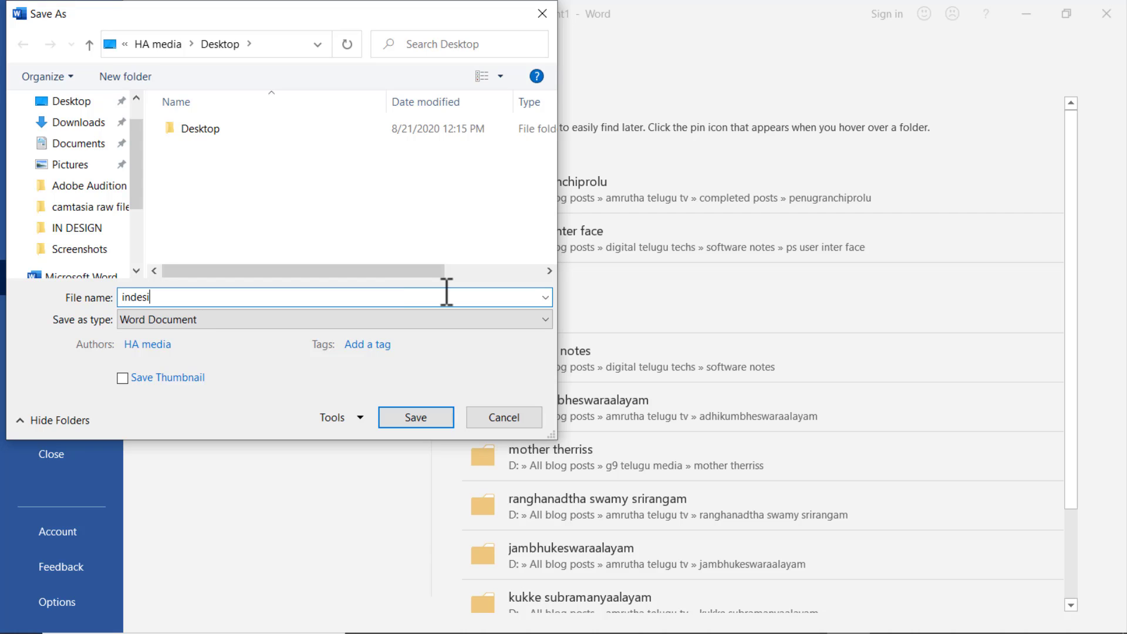
{"action": "type", "text": "gn"}
{"action": "left_click", "coordinate": [411, 418]}
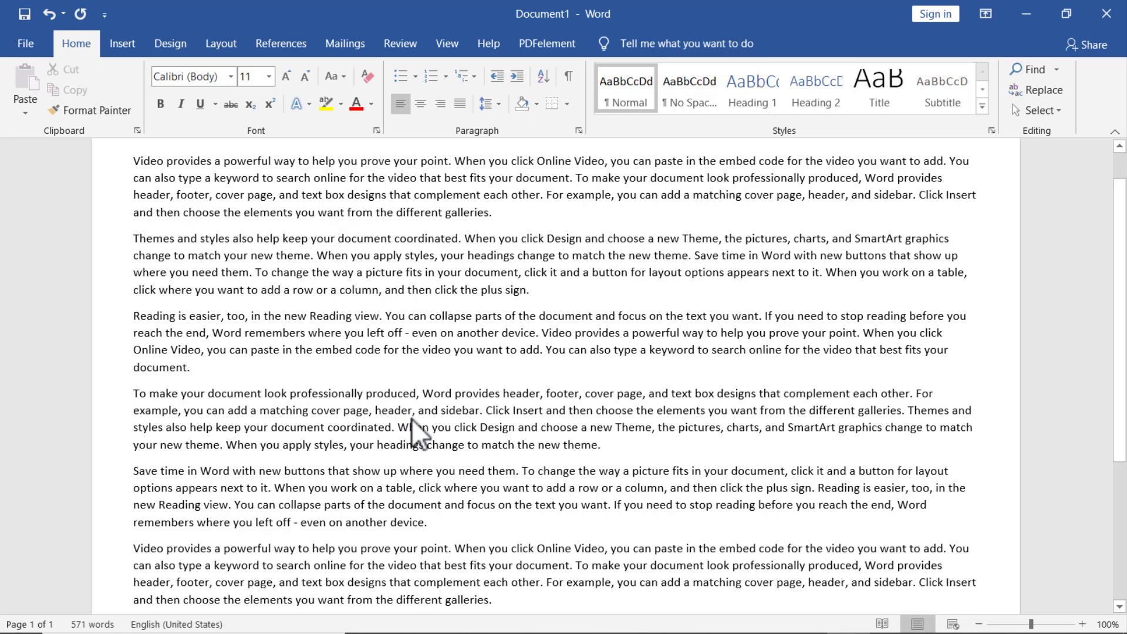
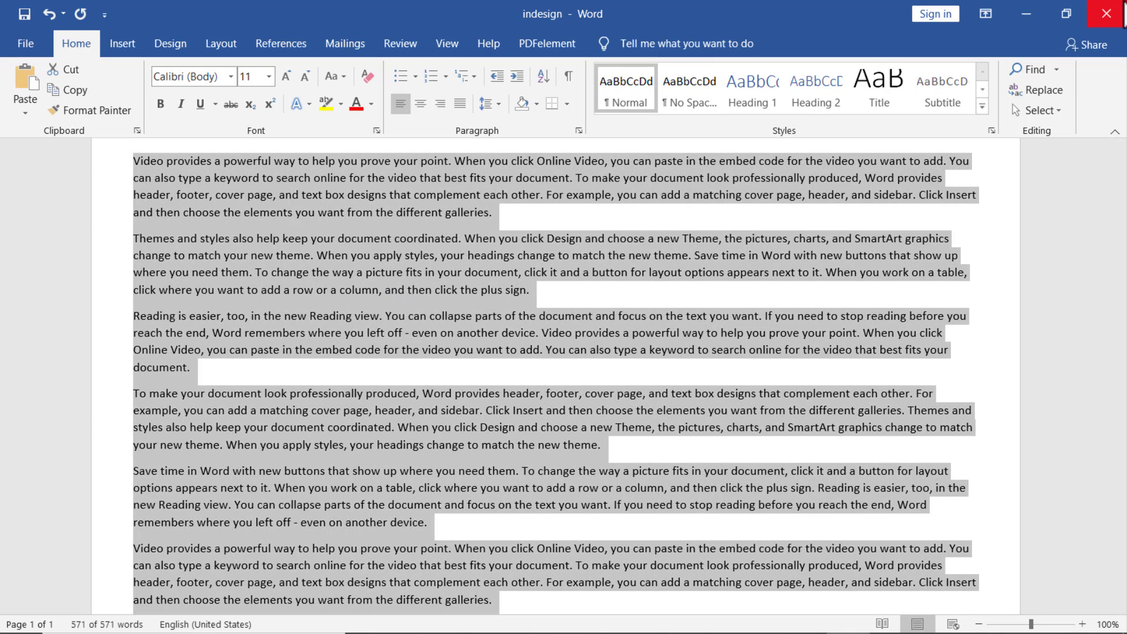
{"action": "left_click", "coordinate": [1106, 13]}
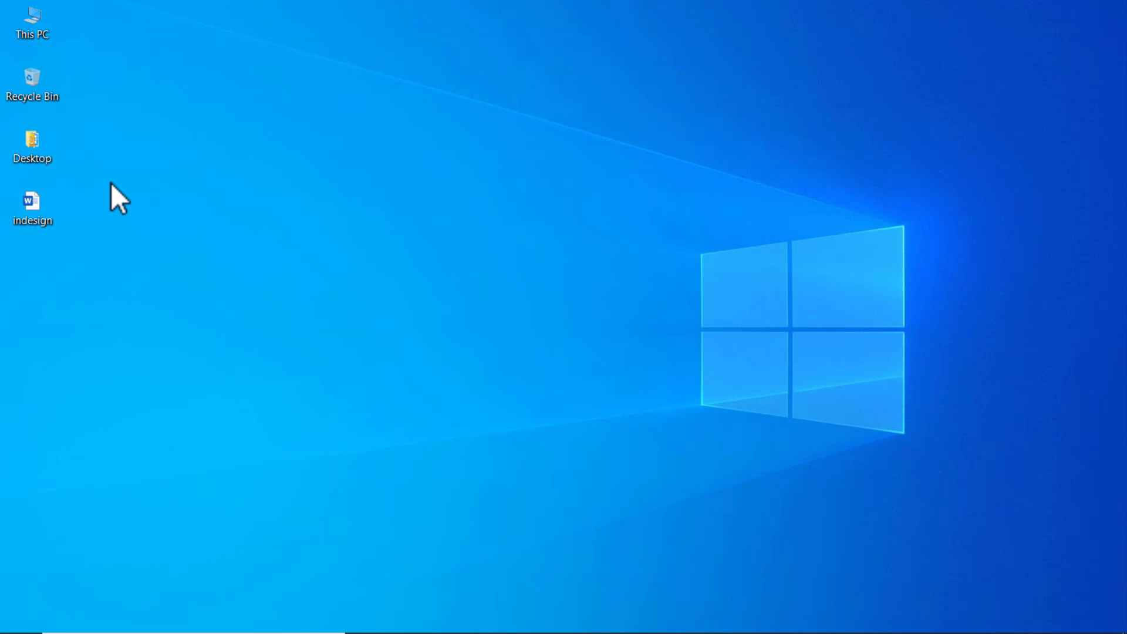
Create a text document named indesign on the desktop and open it in Notepad.
{"action": "right_click", "coordinate": [111, 183]}
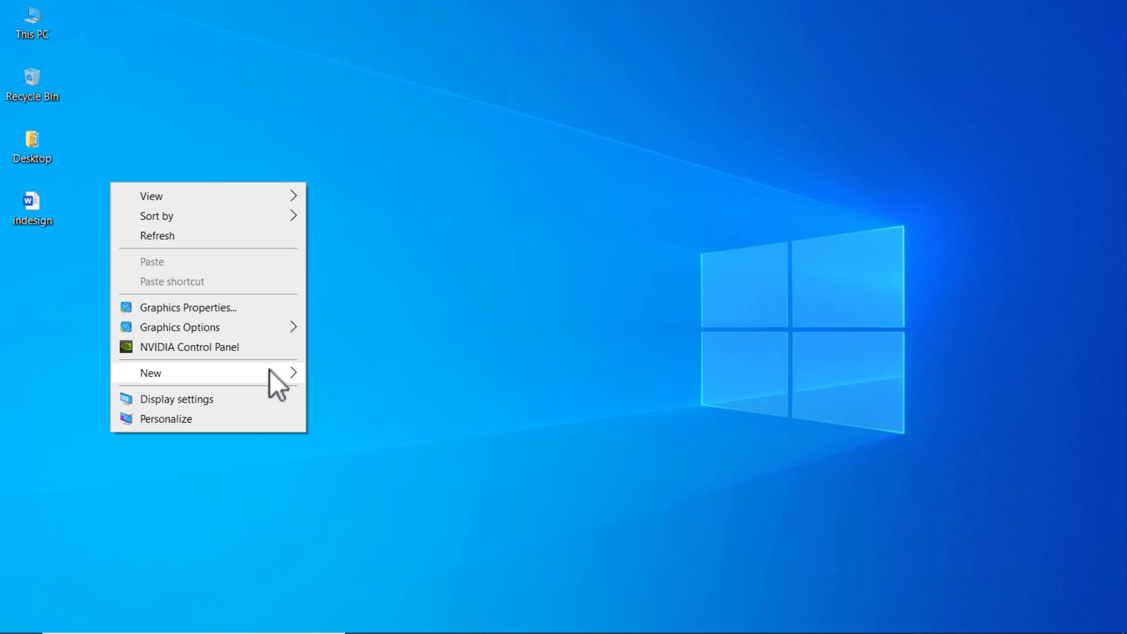
{"action": "mouse_move", "coordinate": [270, 368]}
{"action": "left_click", "coordinate": [353, 311]}
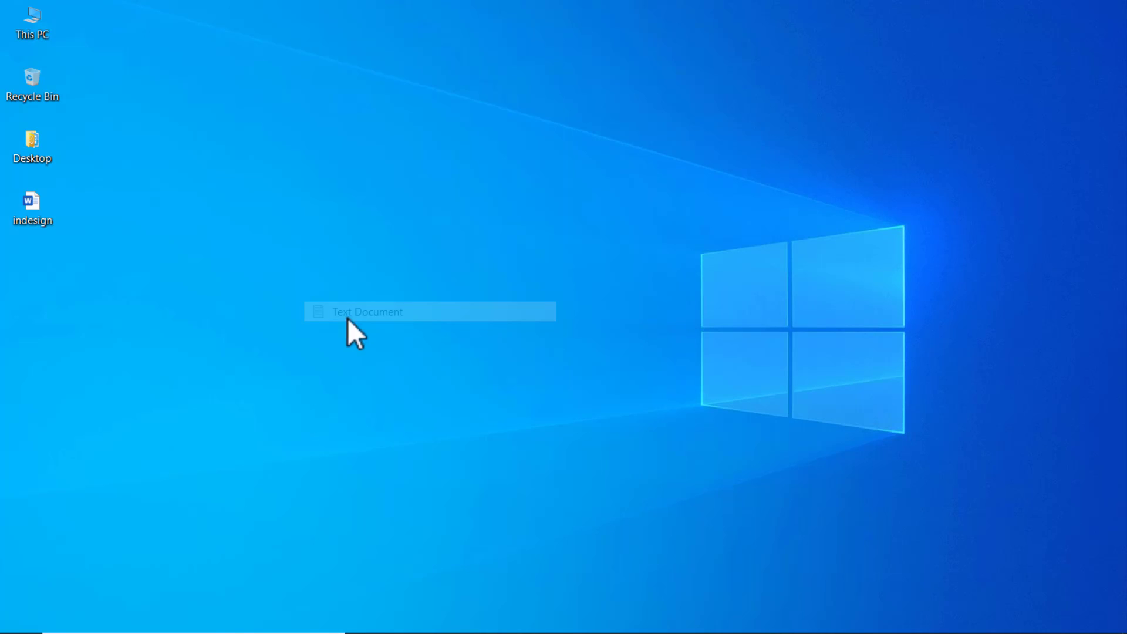
{"action": "key", "text": "BackSpace"}
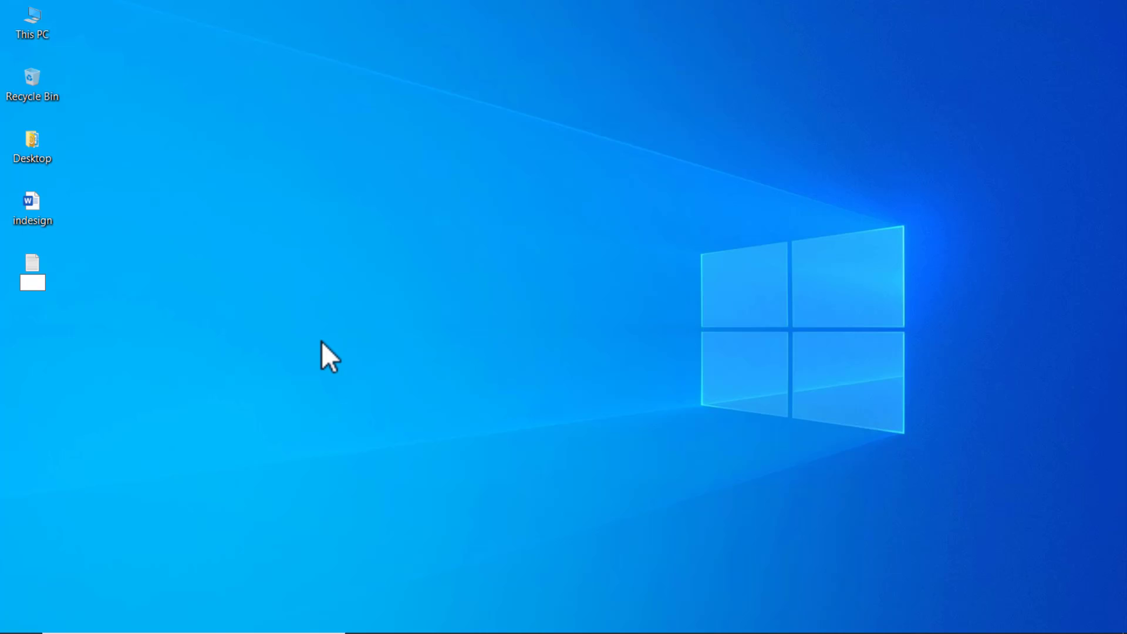
{"action": "type", "text": "indesign"}
{"action": "key", "text": "Return"}
{"action": "key", "text": "Return"}
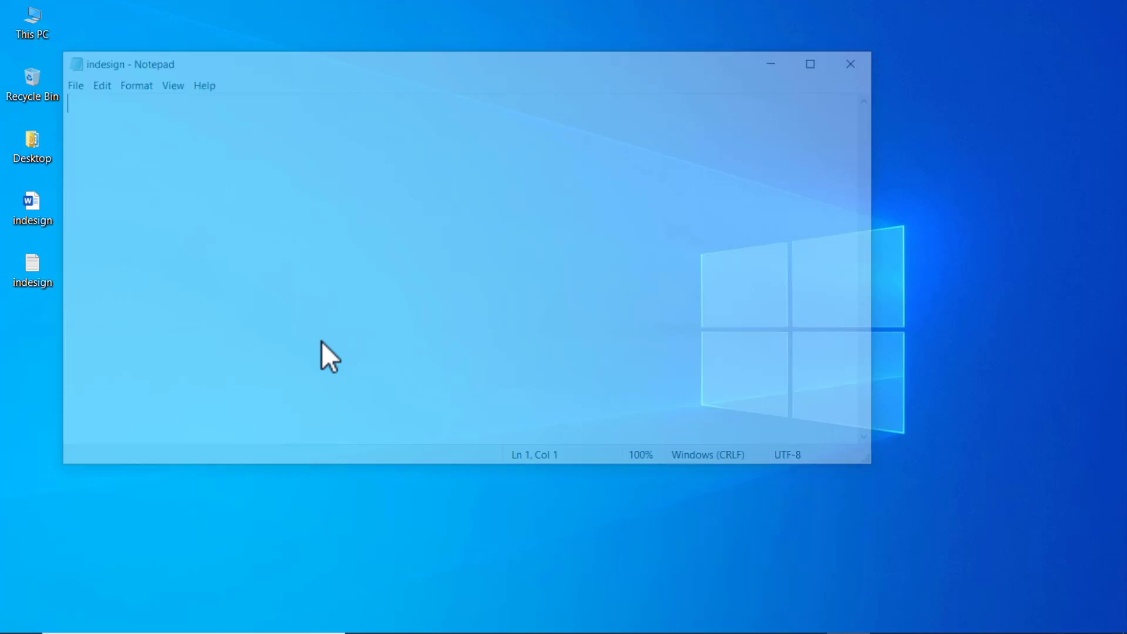
Paste the copied sample text into the indesign text file, save it and close Notepad.
{"action": "key", "text": "ctrl+v"}
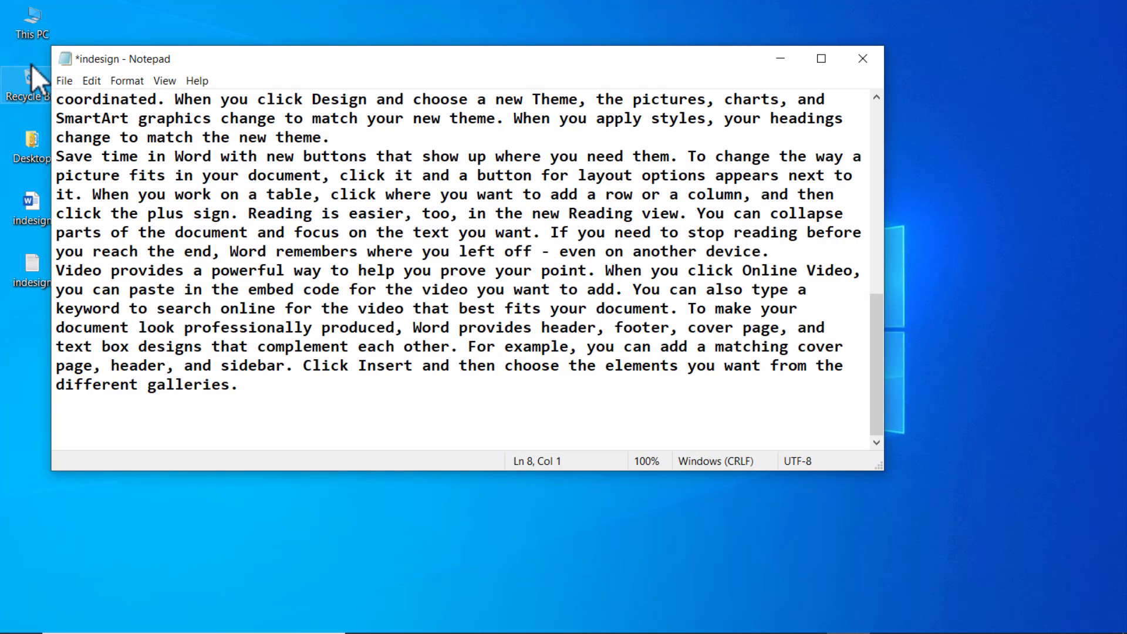
{"action": "left_click", "coordinate": [64, 80]}
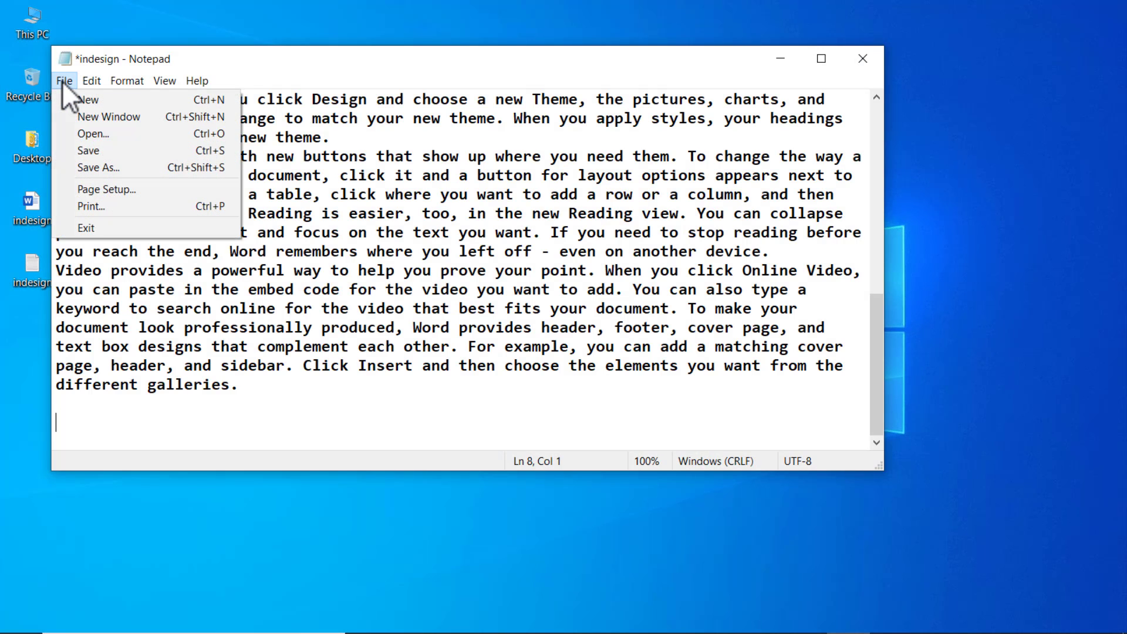
{"action": "left_click", "coordinate": [89, 151]}
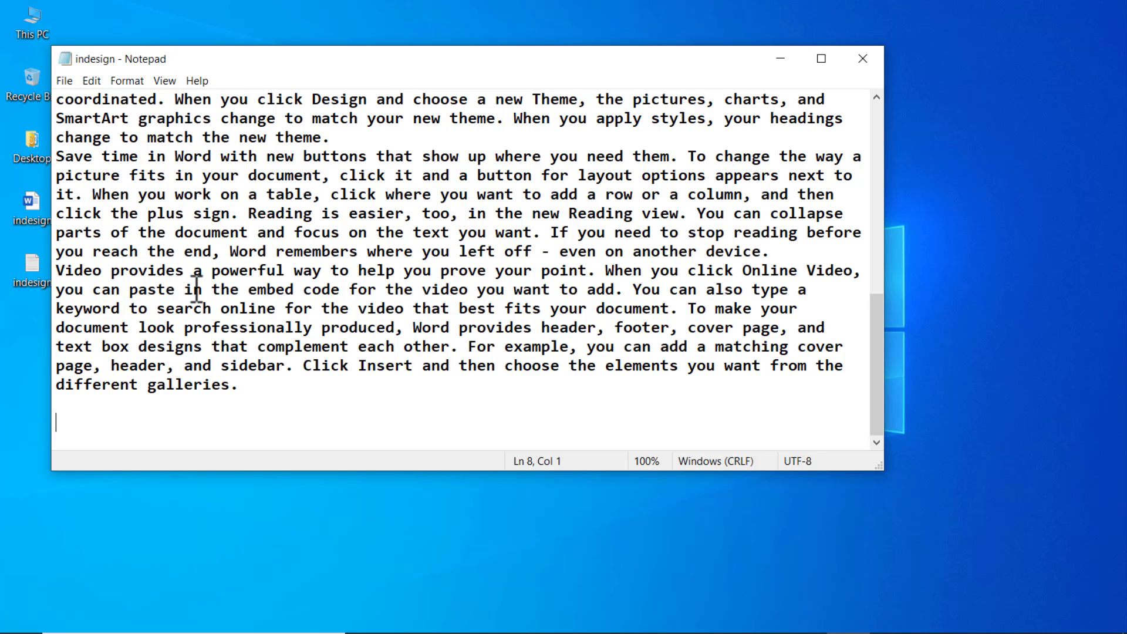
{"action": "left_click", "coordinate": [861, 59]}
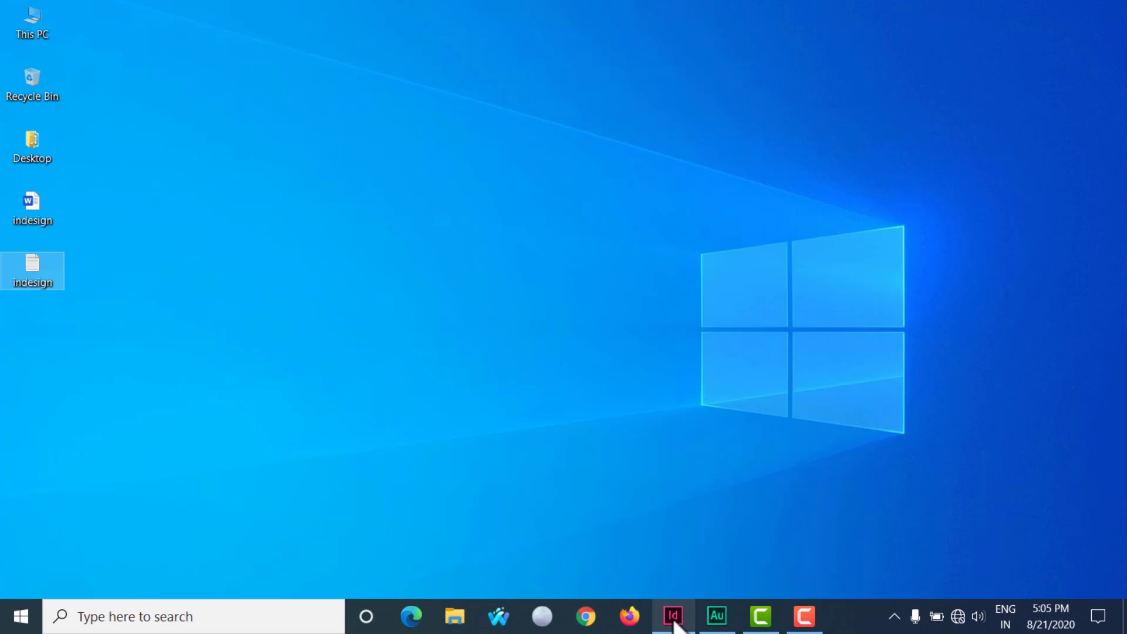
Switch to InDesign and load the Word document indesign from the Desktop for placing, with import options shown and their settings accepted.
{"action": "left_click", "coordinate": [674, 617]}
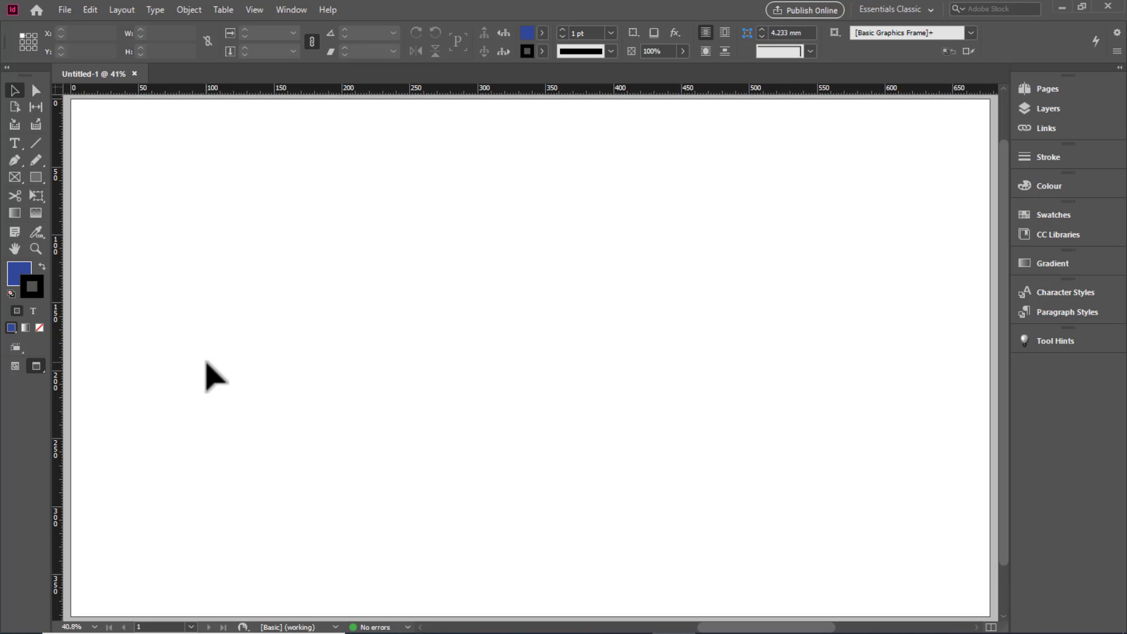
{"action": "left_click", "coordinate": [63, 7]}
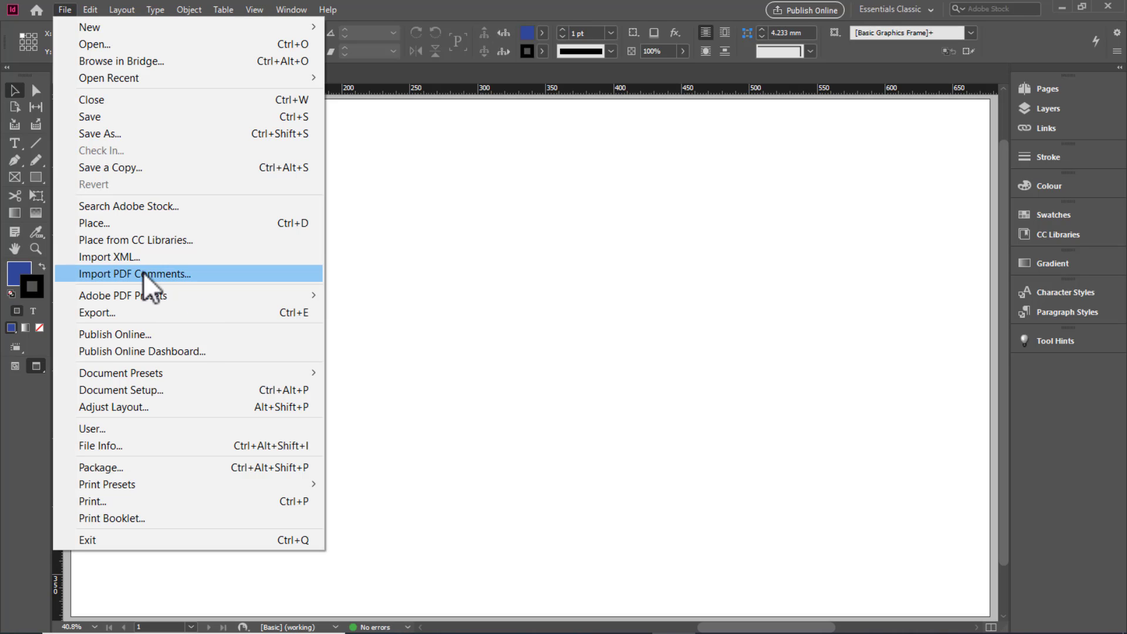
{"action": "left_click", "coordinate": [122, 222]}
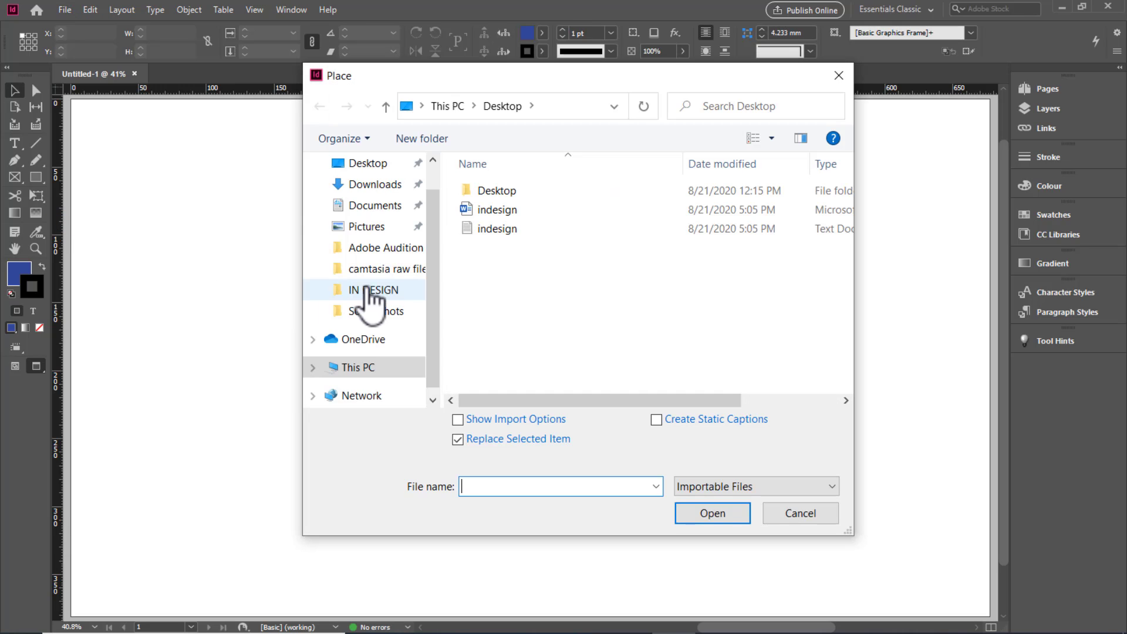
{"action": "left_click", "coordinate": [497, 209]}
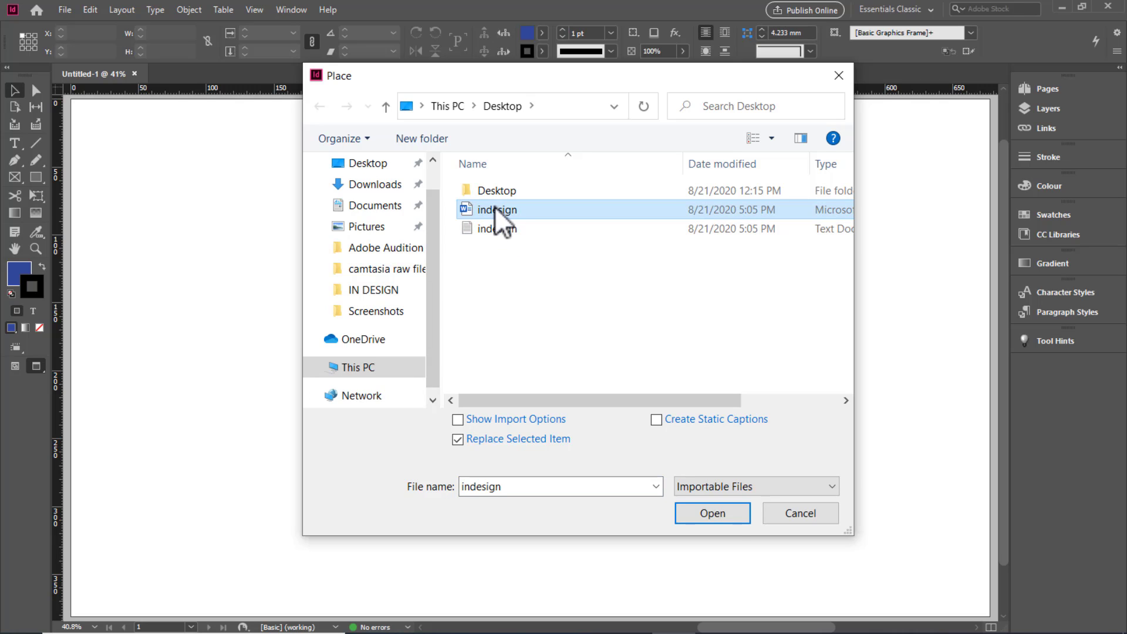
{"action": "left_click", "coordinate": [831, 485]}
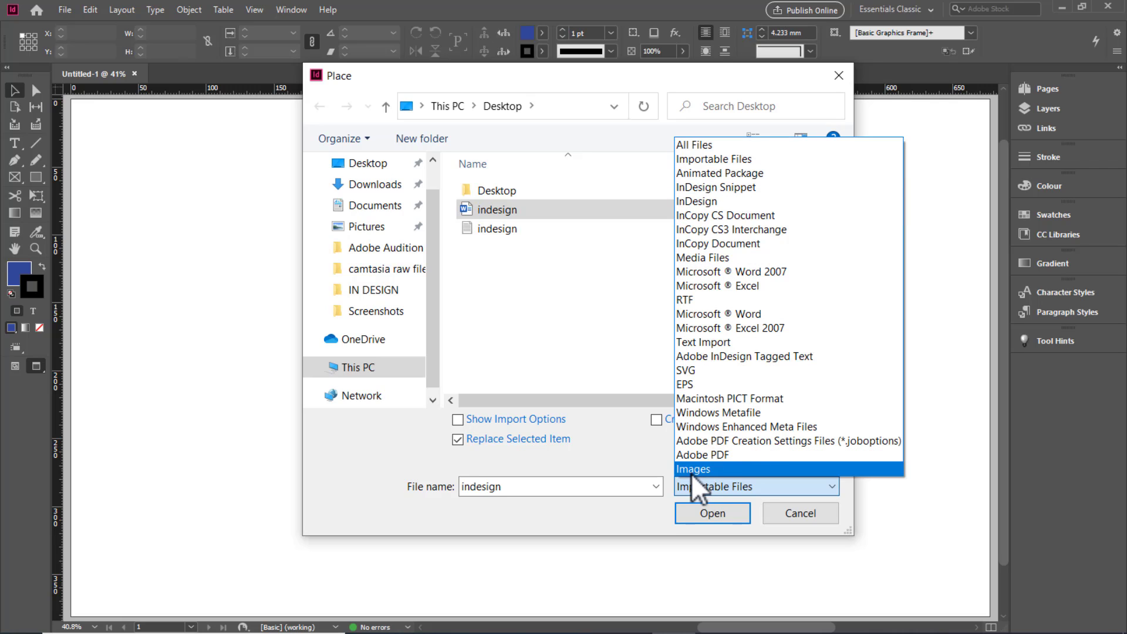
{"action": "left_click", "coordinate": [749, 488]}
{"action": "left_click", "coordinate": [513, 486]}
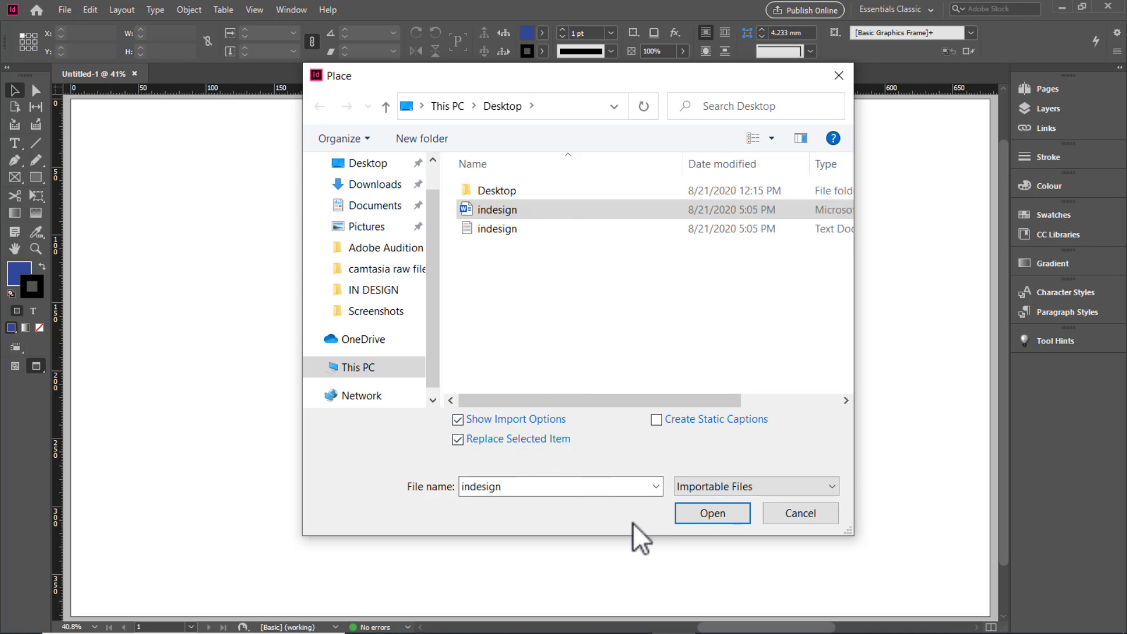
{"action": "left_click", "coordinate": [696, 509]}
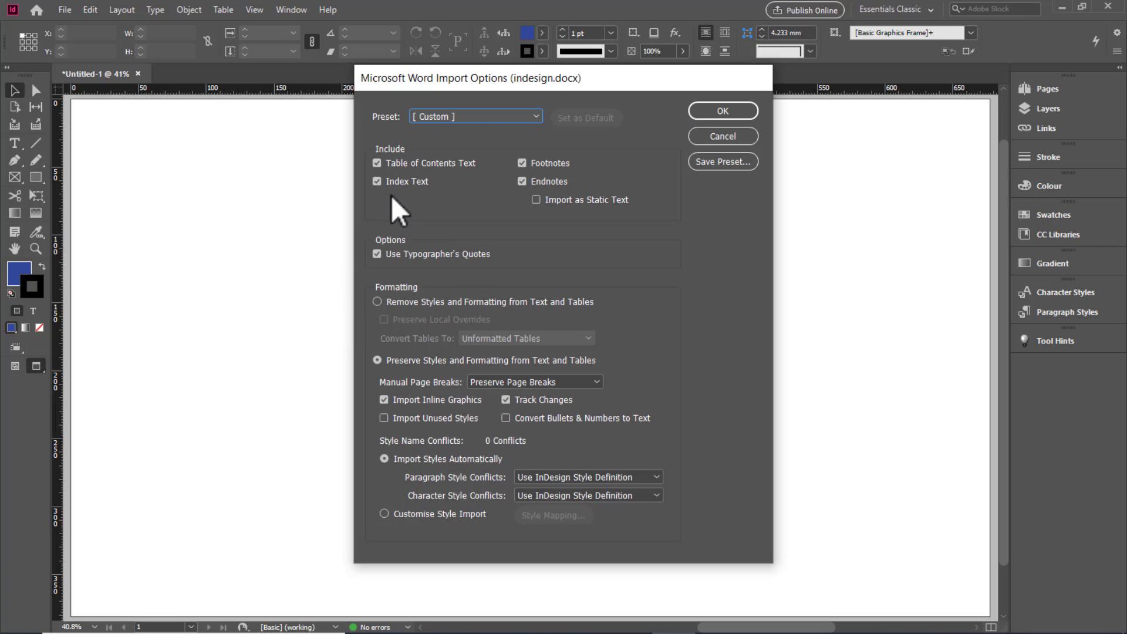
{"action": "left_click", "coordinate": [720, 111]}
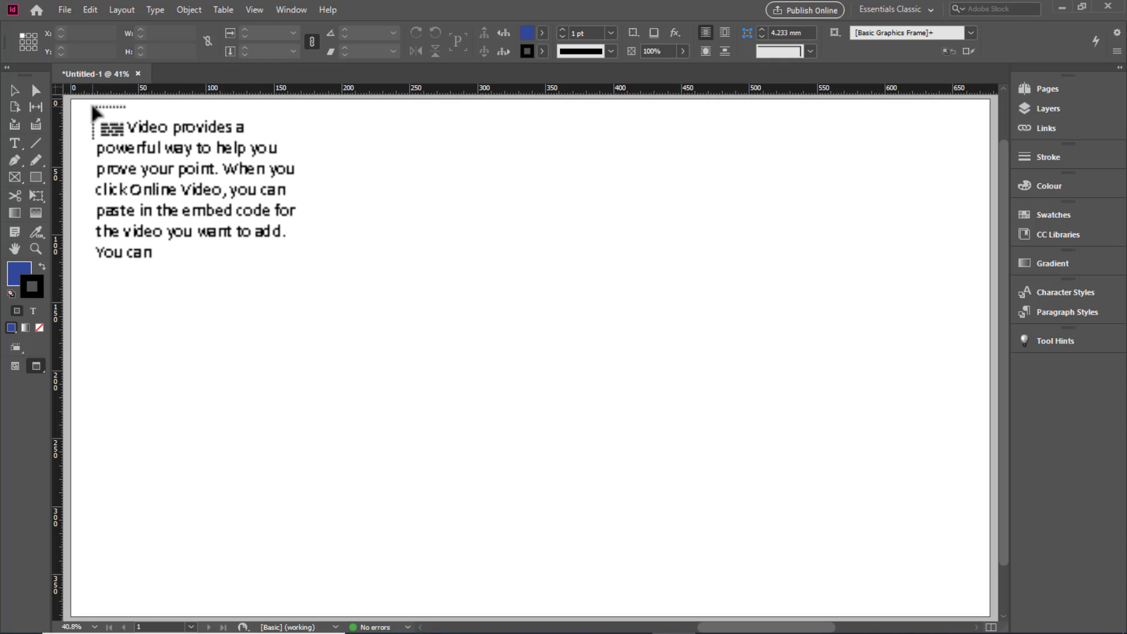
Use the Page tool to try portrait orientation for the page and return it to landscape.
{"action": "left_click", "coordinate": [14, 107]}
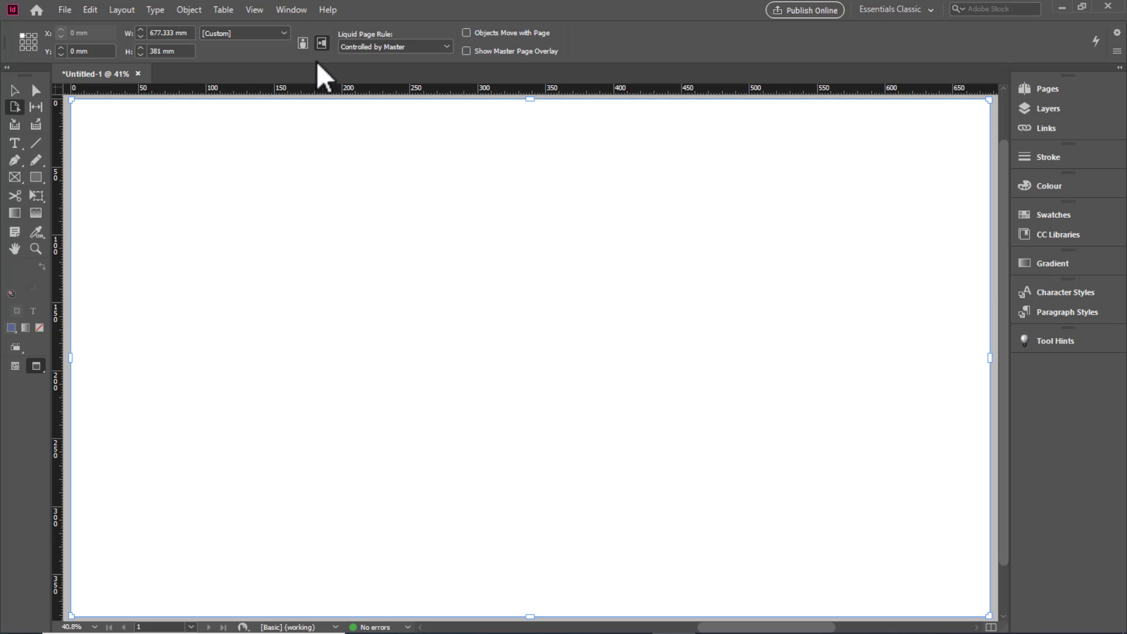
{"action": "left_click", "coordinate": [303, 44]}
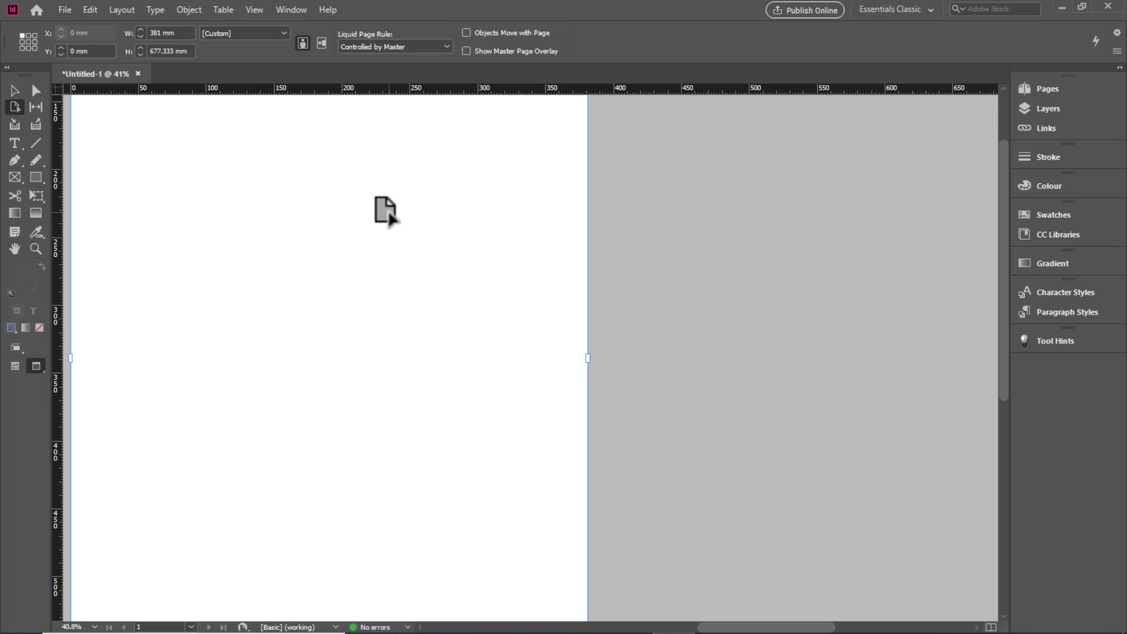
{"action": "key", "text": "ctrl+0"}
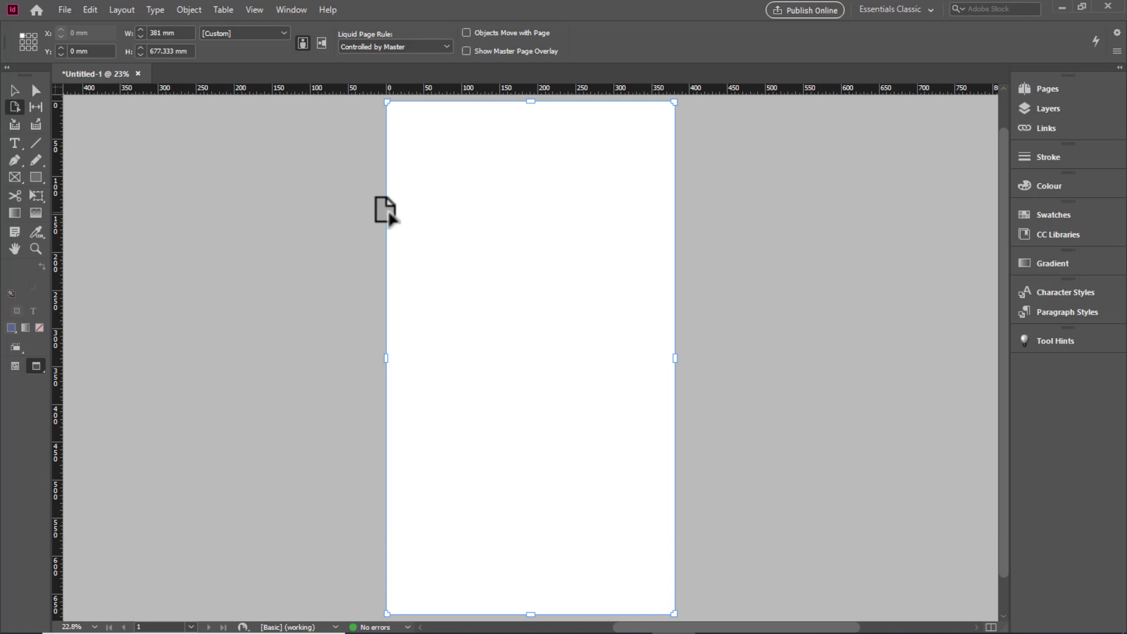
{"action": "left_click", "coordinate": [321, 43]}
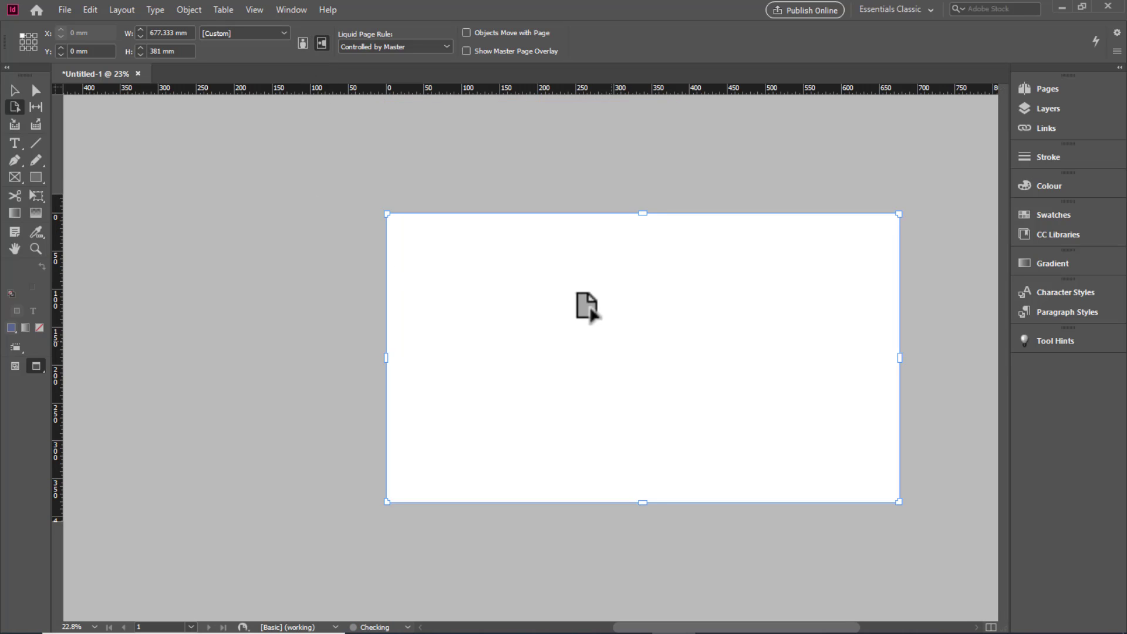
{"action": "left_click", "coordinate": [16, 90]}
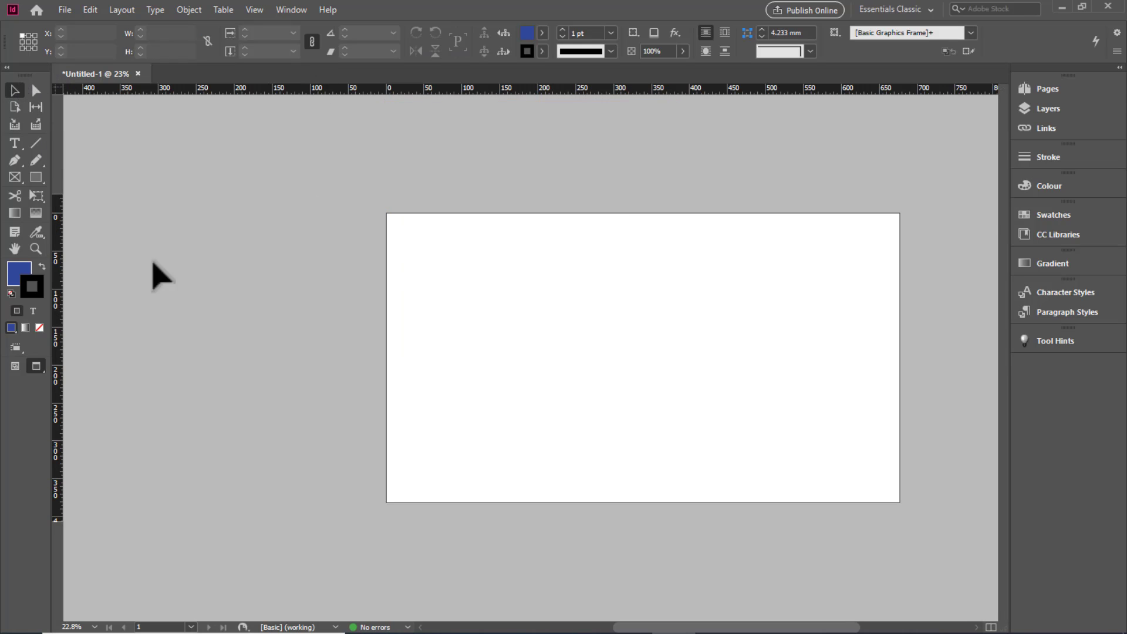
{"action": "key", "text": "ctrl+0"}
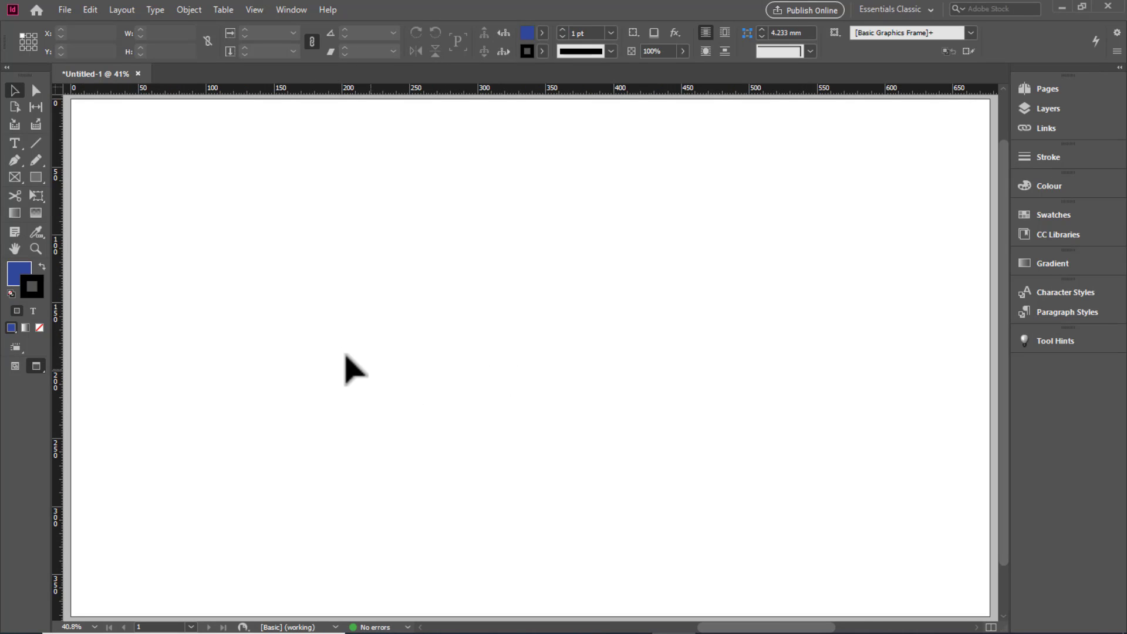
Place the Word document indesign in a text frame about 224 by 238 mm near the page's upper-left corner.
{"action": "left_click", "coordinate": [18, 248]}
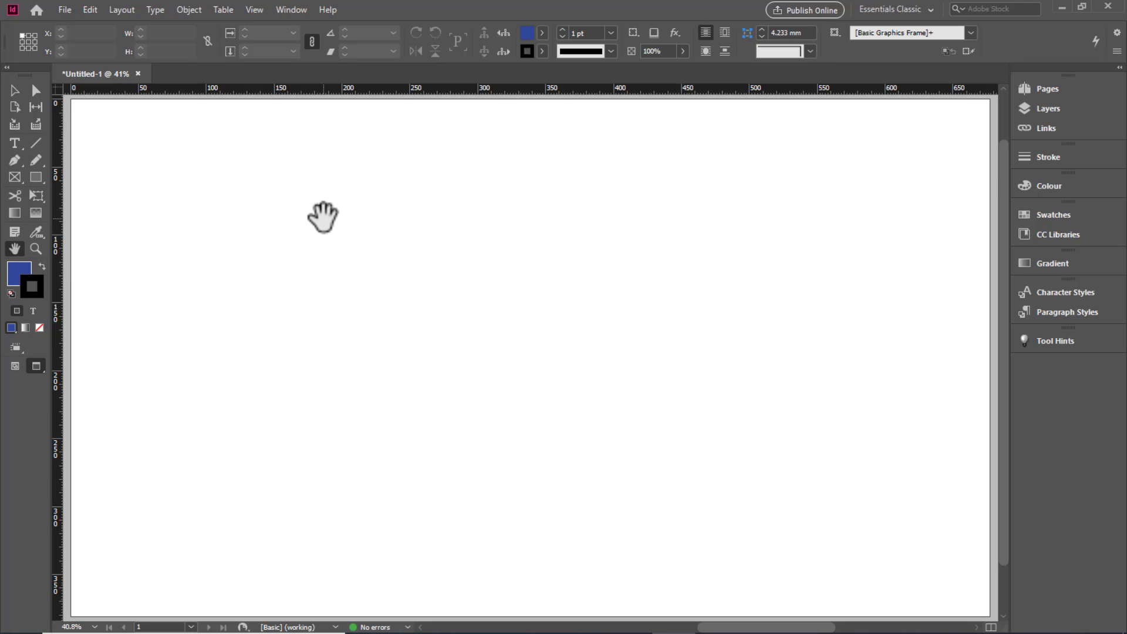
{"action": "scroll", "coordinate": [323, 217], "scroll_direction": "up", "scroll_amount": 2}
{"action": "scroll", "coordinate": [323, 216], "scroll_direction": "down", "scroll_amount": 4}
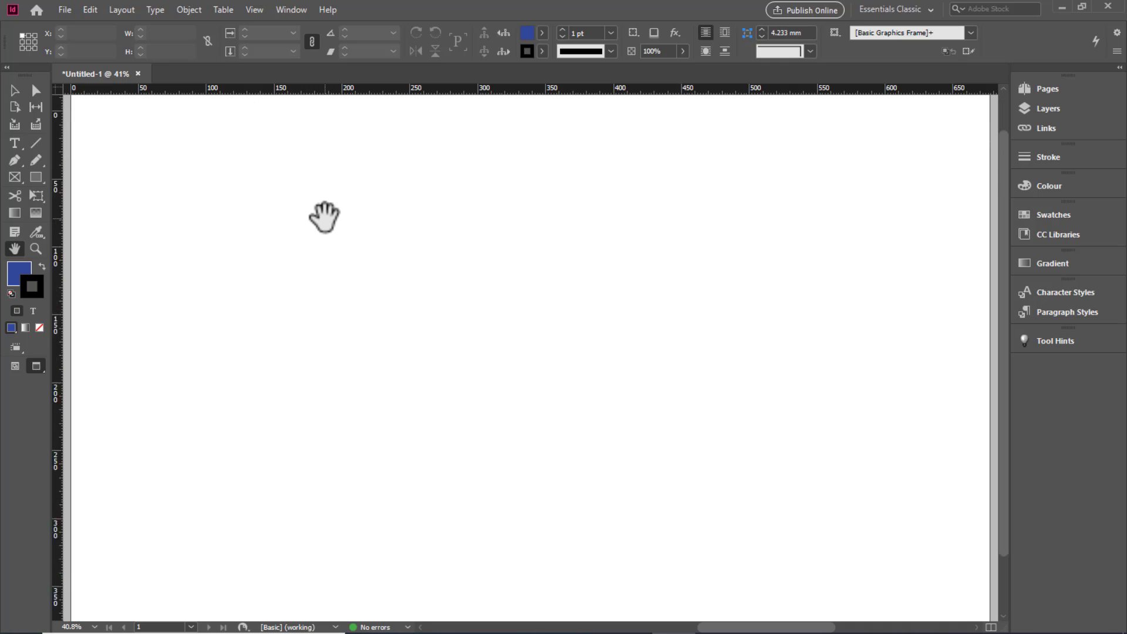
{"action": "scroll", "coordinate": [288, 242], "scroll_direction": "up", "scroll_amount": 3}
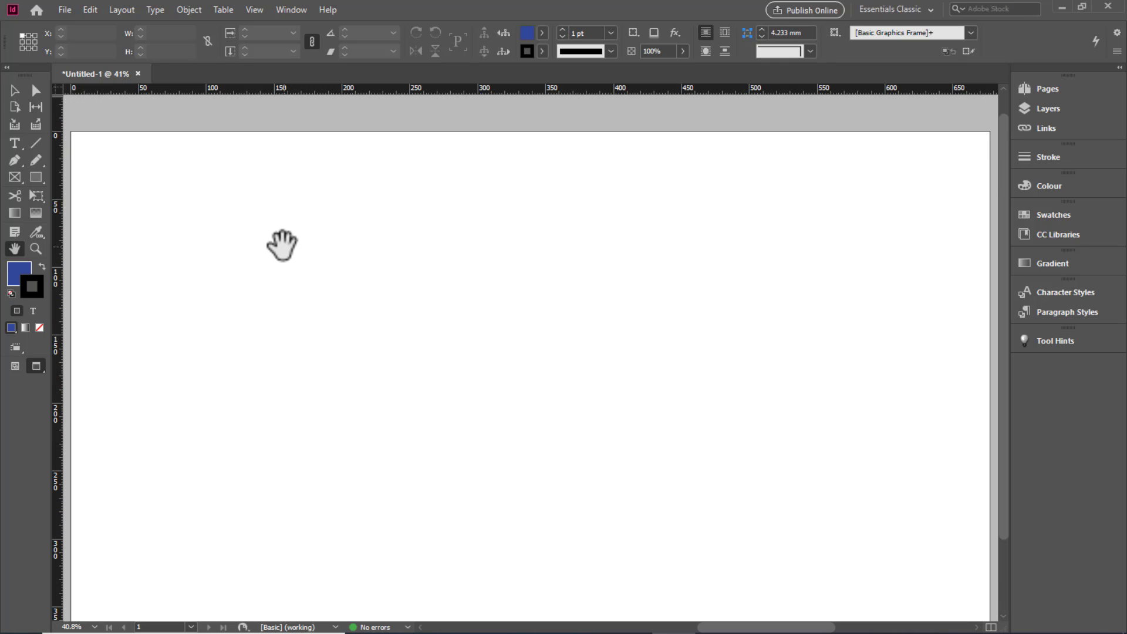
{"action": "left_click", "coordinate": [62, 9]}
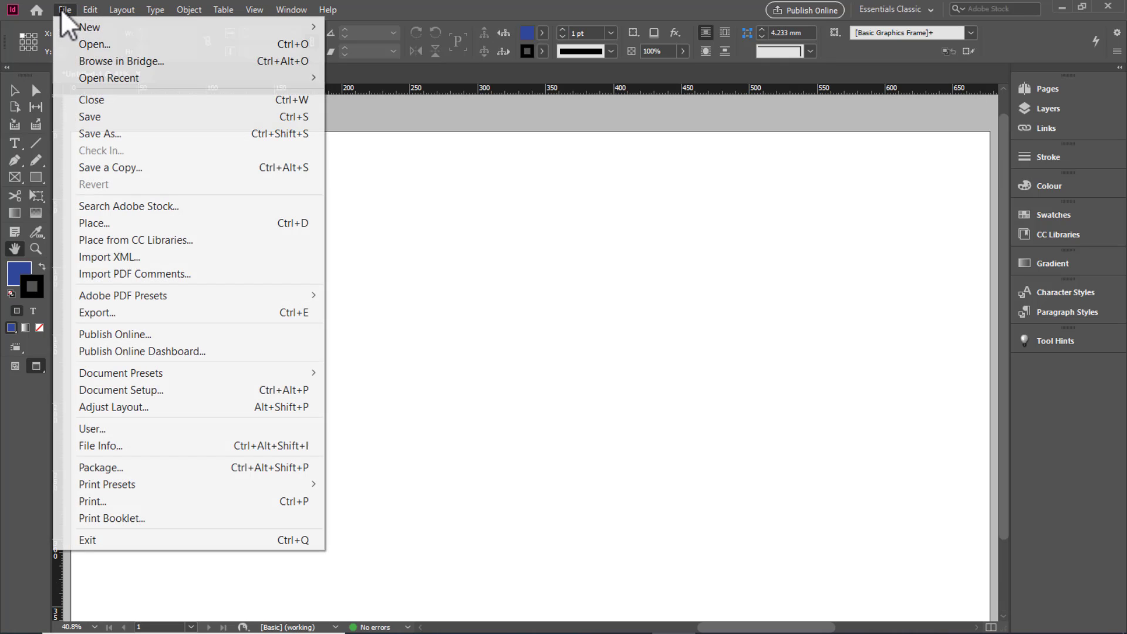
{"action": "left_click", "coordinate": [96, 223]}
{"action": "left_click", "coordinate": [488, 209]}
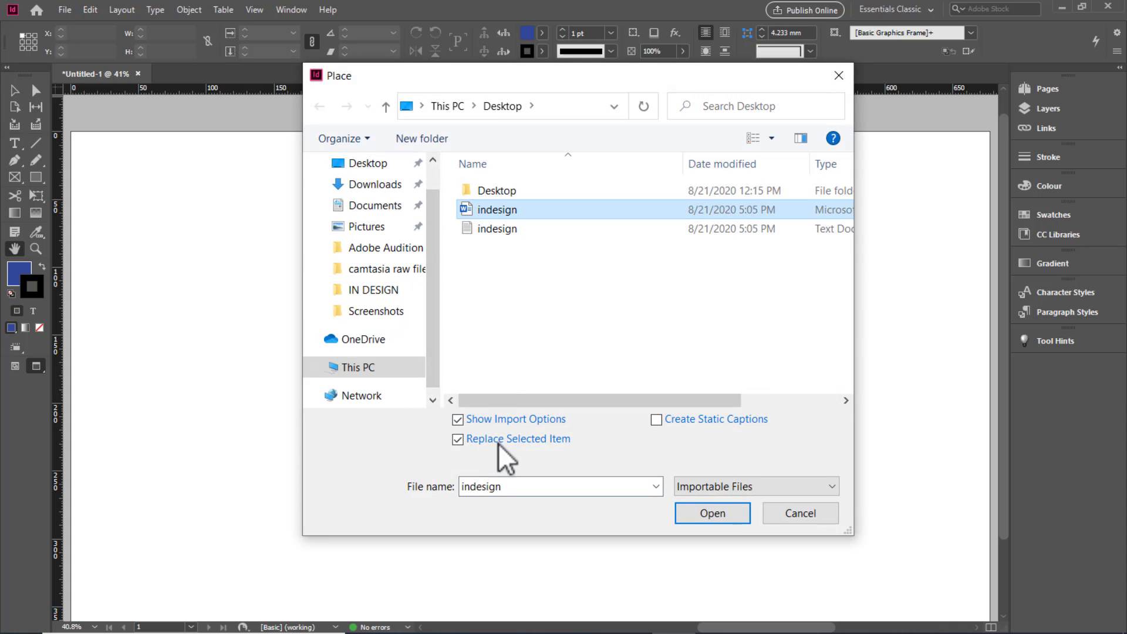
{"action": "left_click", "coordinate": [710, 515]}
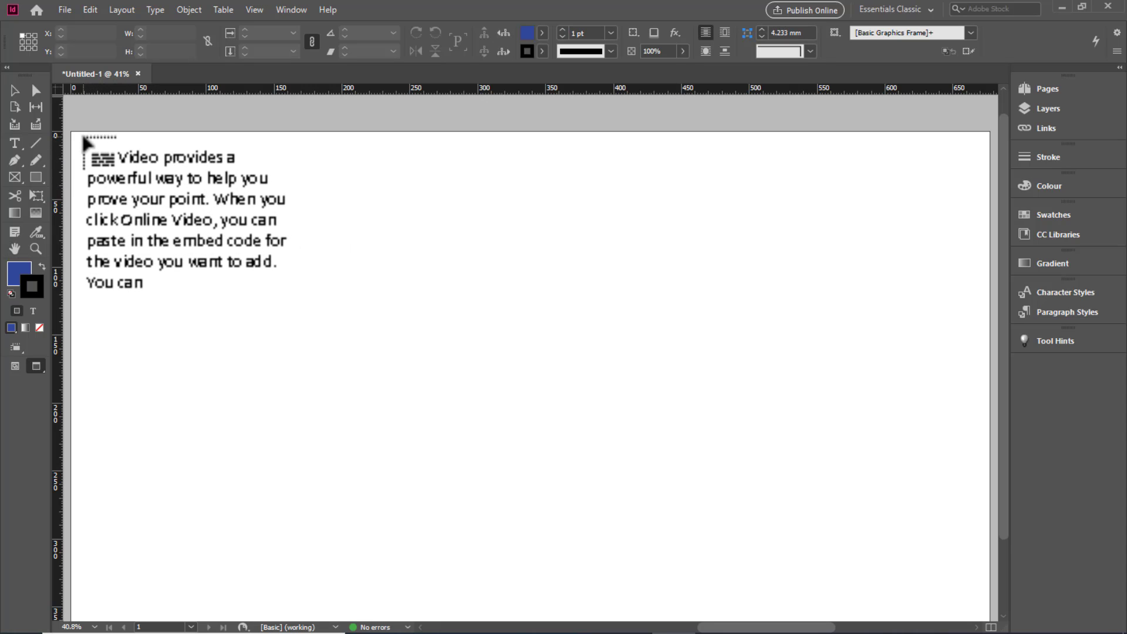
{"action": "left_click_drag", "start_coordinate": [83, 137], "coordinate": [389, 450]}
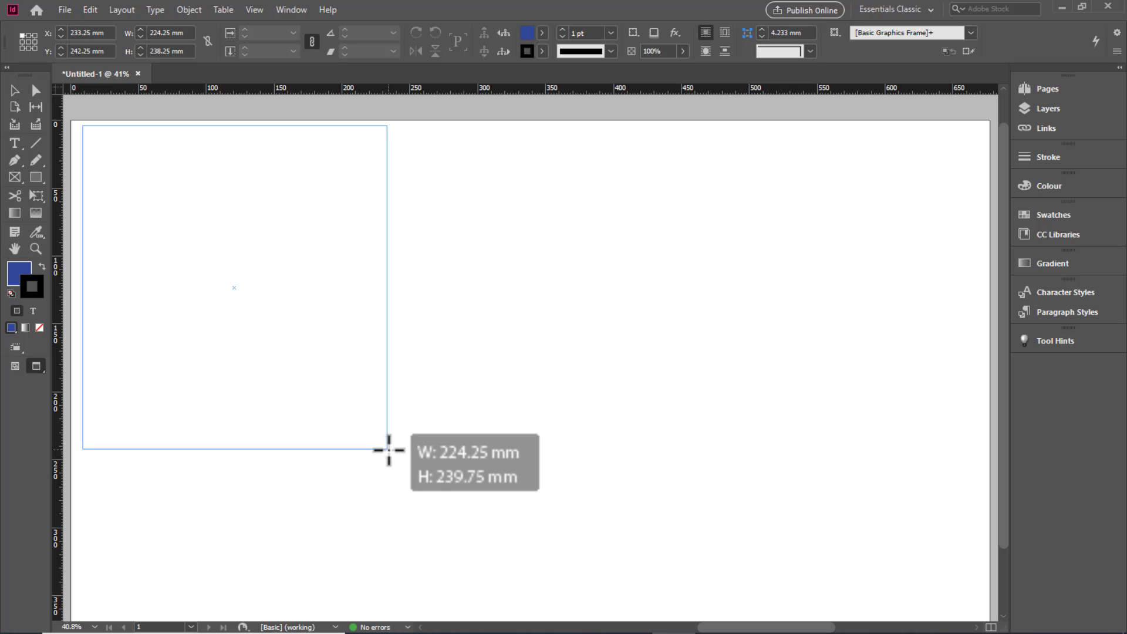
{"action": "left_click_drag", "start_coordinate": [389, 450], "coordinate": [386, 446]}
Shorten the placed text frame from its lower edge to a height of about 125 mm.
{"action": "key", "text": "h"}
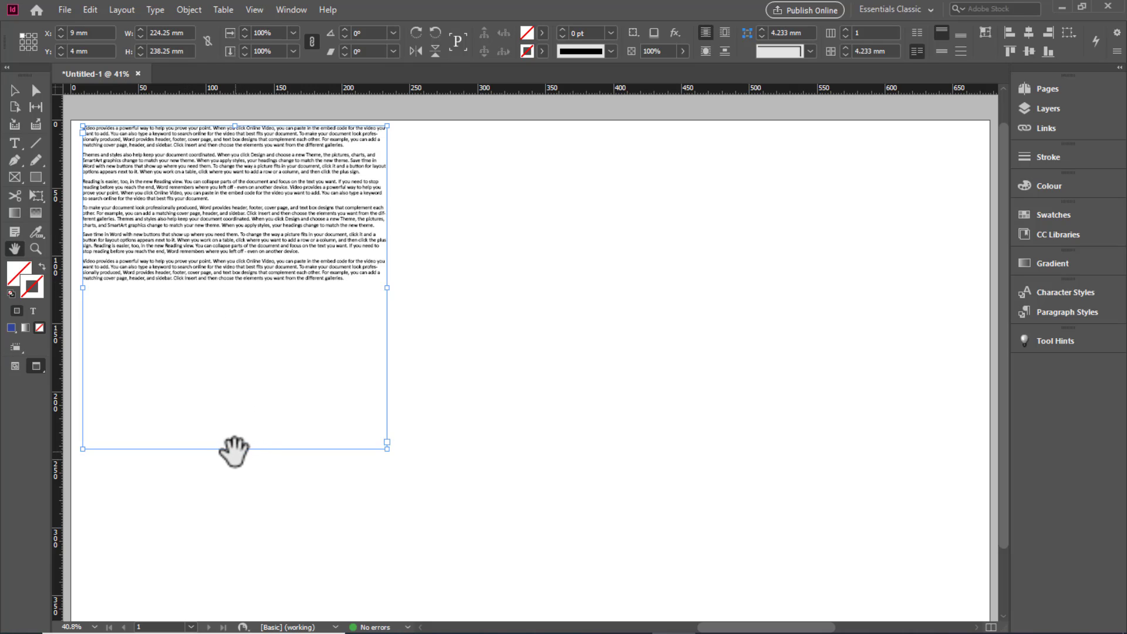
{"action": "left_click", "coordinate": [13, 91]}
{"action": "left_click_drag", "start_coordinate": [235, 449], "coordinate": [234, 295]}
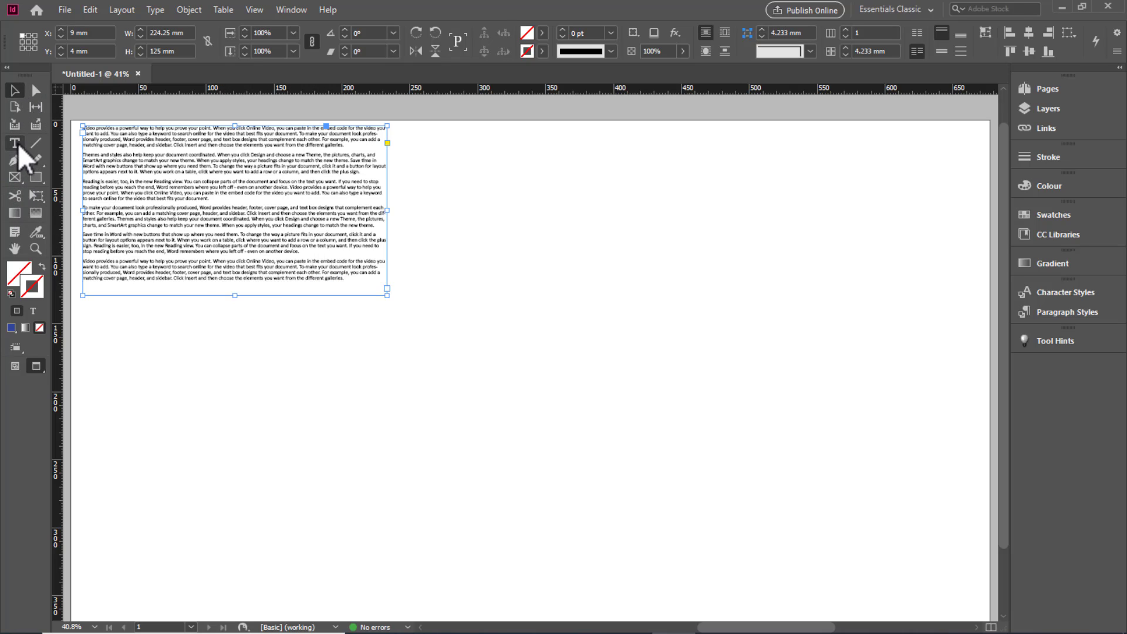
Select all the text in the frame and try a 14 pt font size before setting it to 30 pt.
{"action": "double_click", "coordinate": [342, 273]}
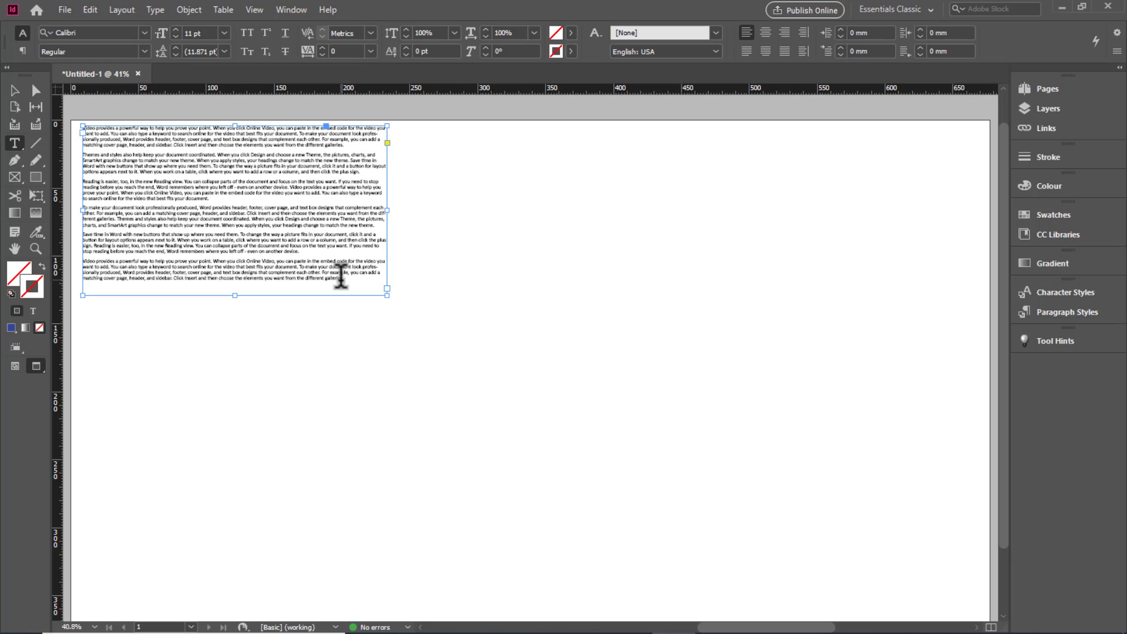
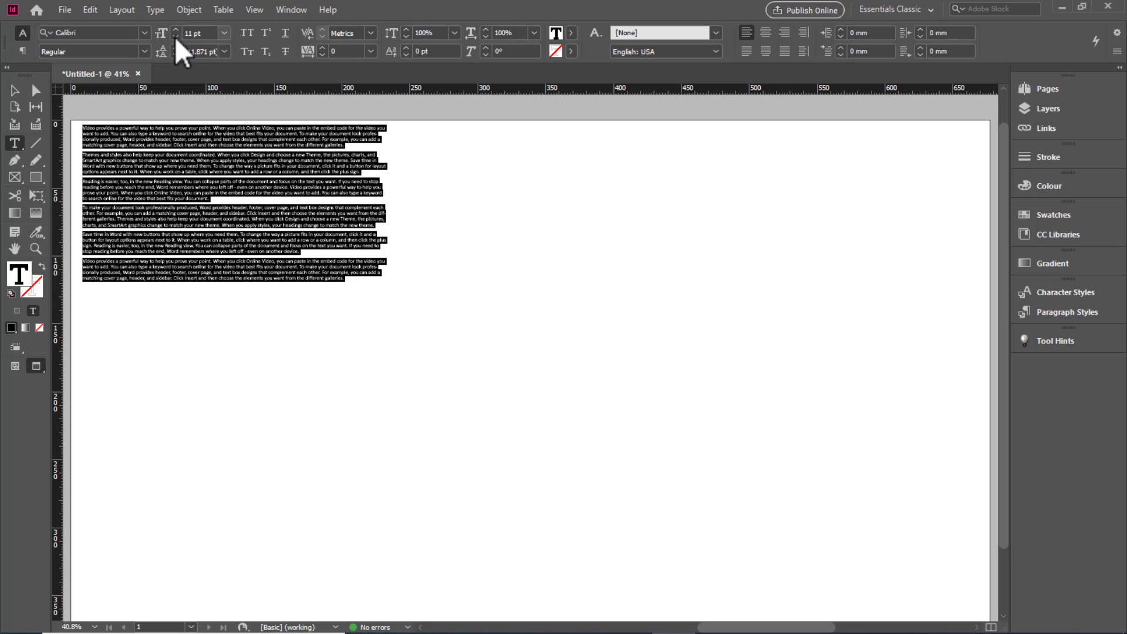
{"action": "left_click", "coordinate": [224, 32]}
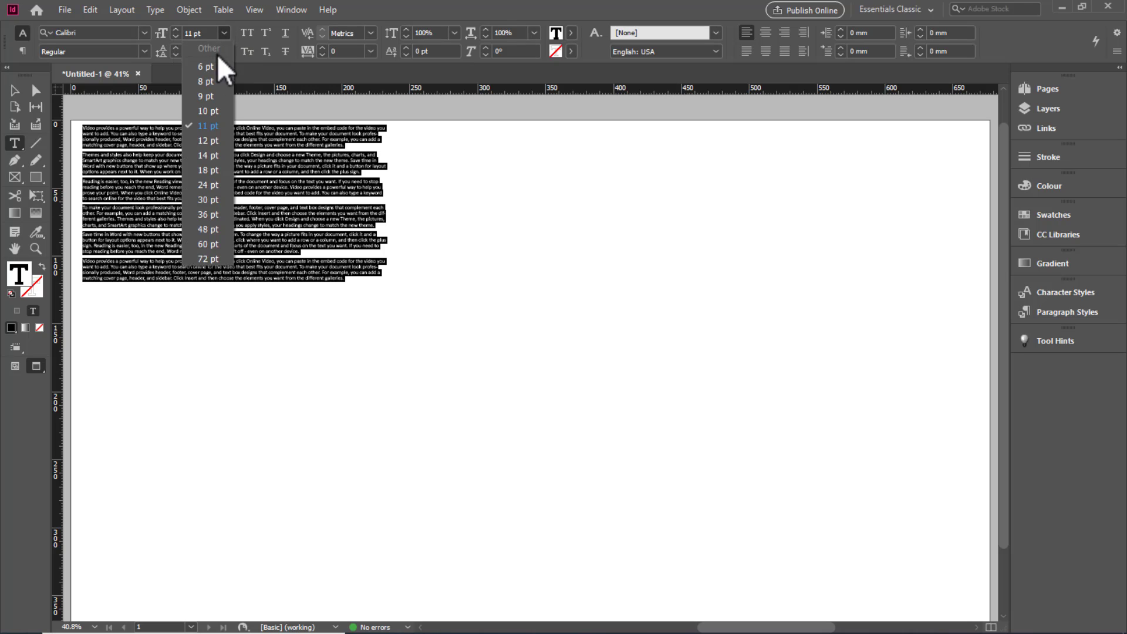
{"action": "left_click", "coordinate": [207, 154]}
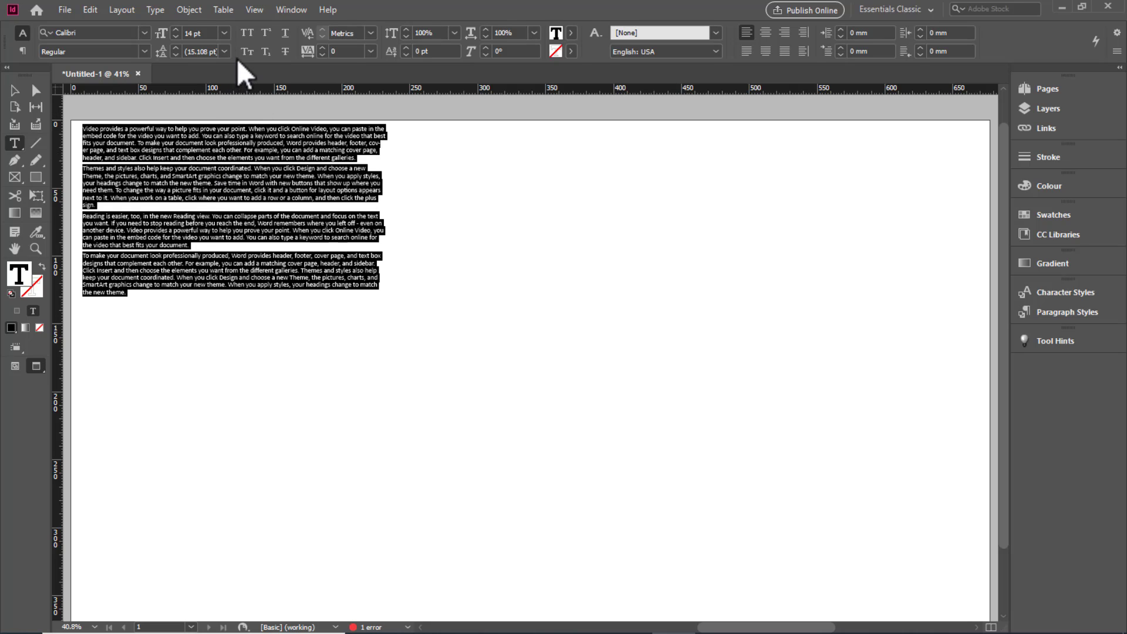
{"action": "left_click", "coordinate": [224, 34]}
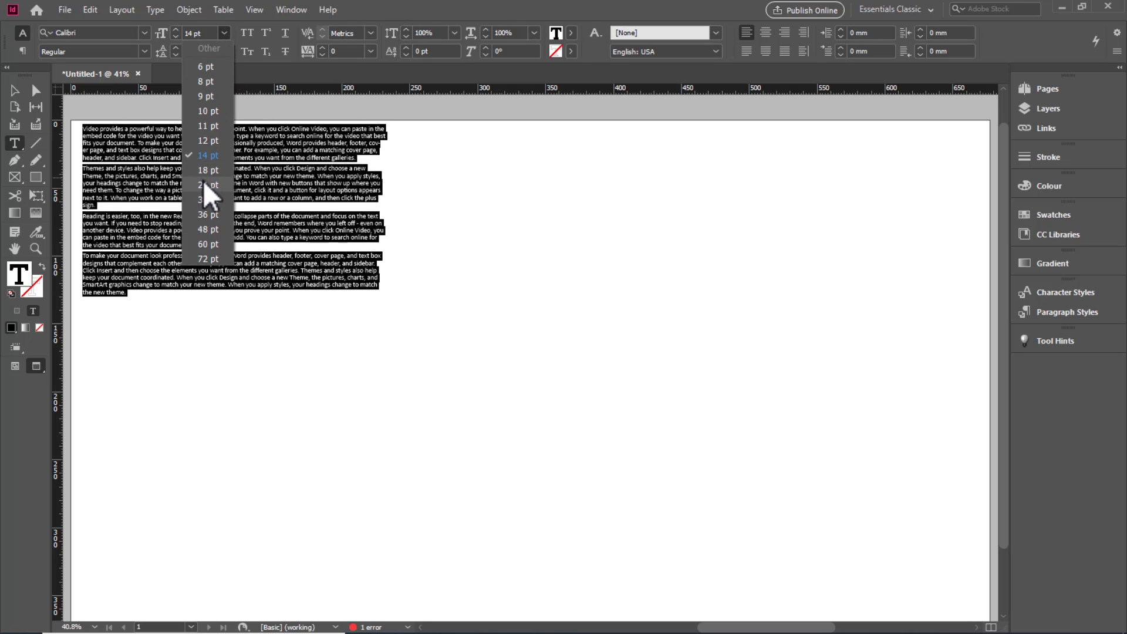
{"action": "left_click", "coordinate": [205, 200]}
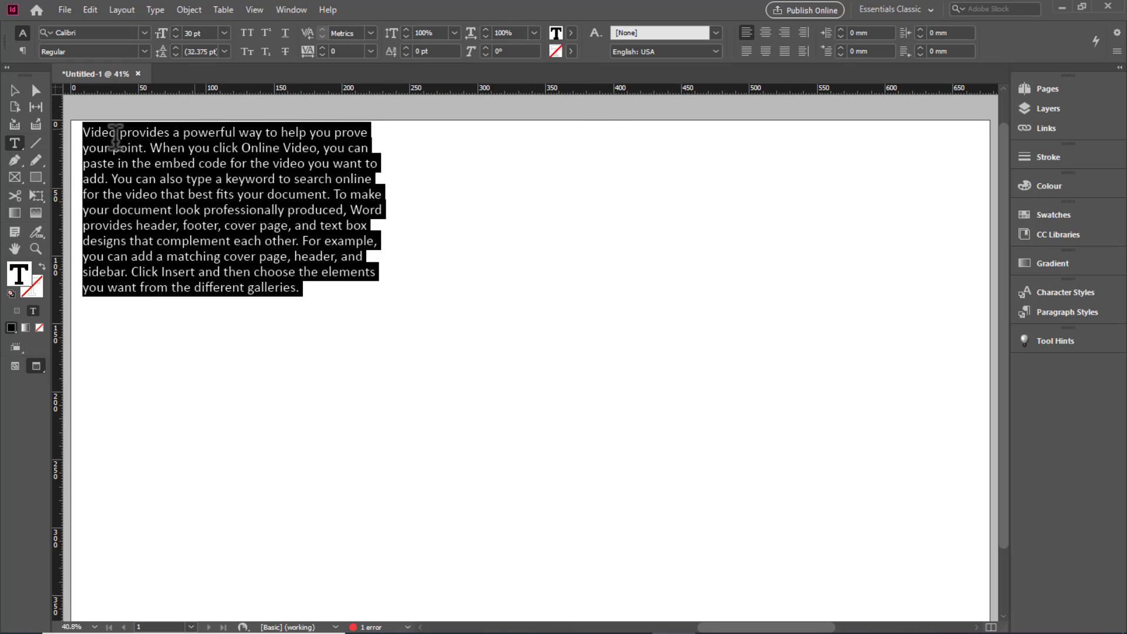
Extend the text frame downward to a height of about 370 mm, almost to the page's lower edge.
{"action": "left_click", "coordinate": [14, 90]}
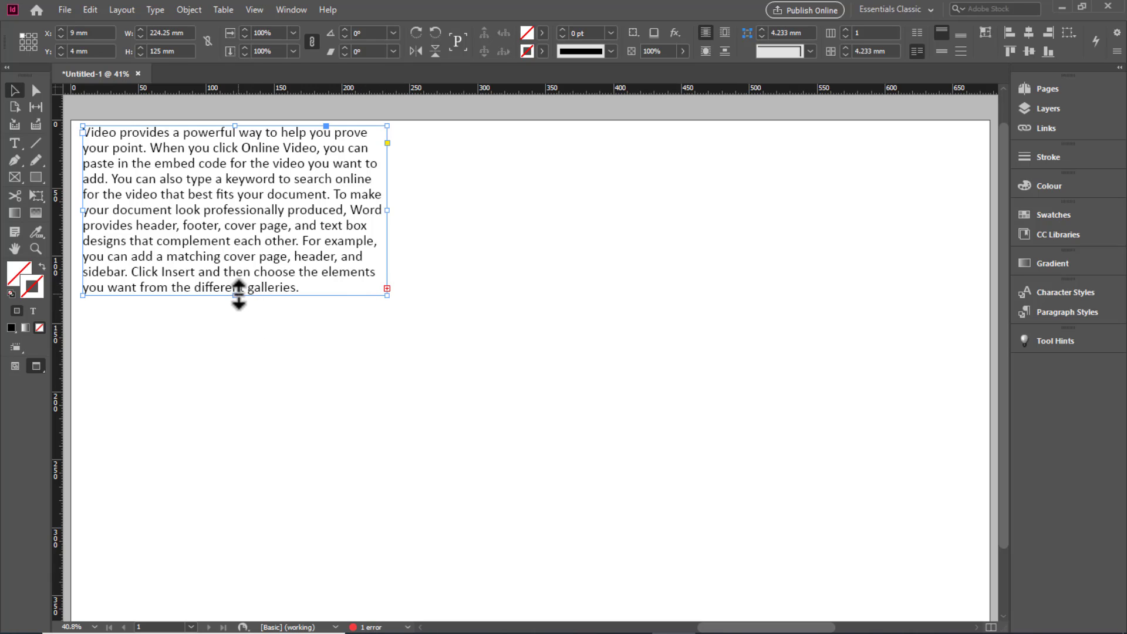
{"action": "left_click_drag", "start_coordinate": [237, 295], "coordinate": [259, 534]}
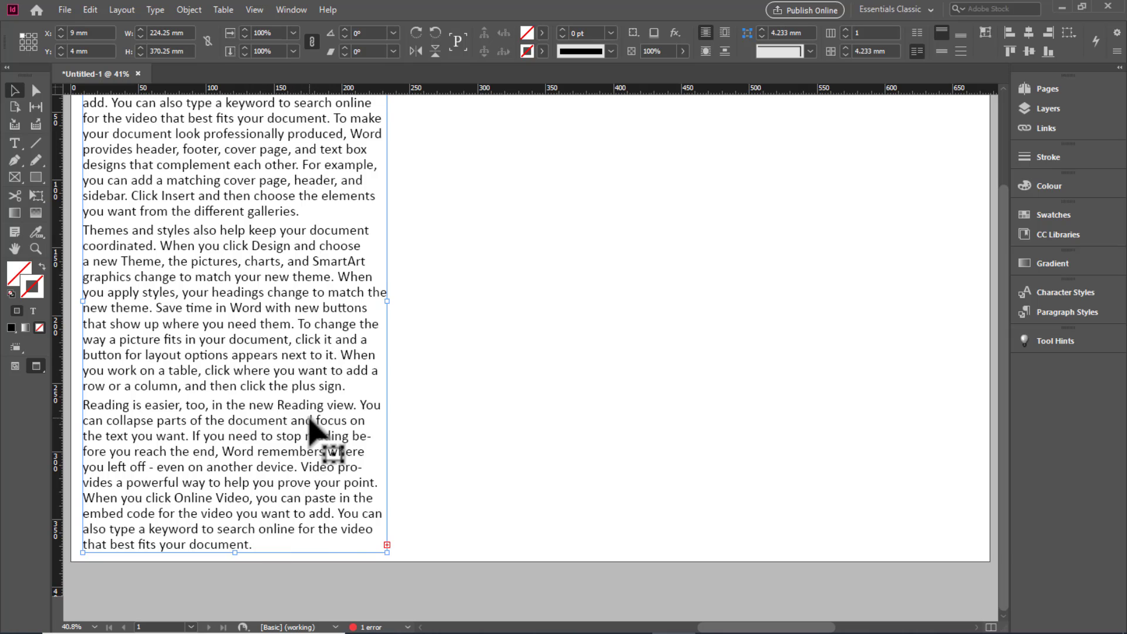
Widen the text frame from its right edge to about 401 mm and further to about 457.5 mm.
{"action": "scroll", "coordinate": [315, 435], "scroll_direction": "up", "scroll_amount": 4}
{"action": "scroll", "coordinate": [310, 418], "scroll_direction": "down", "scroll_amount": 1}
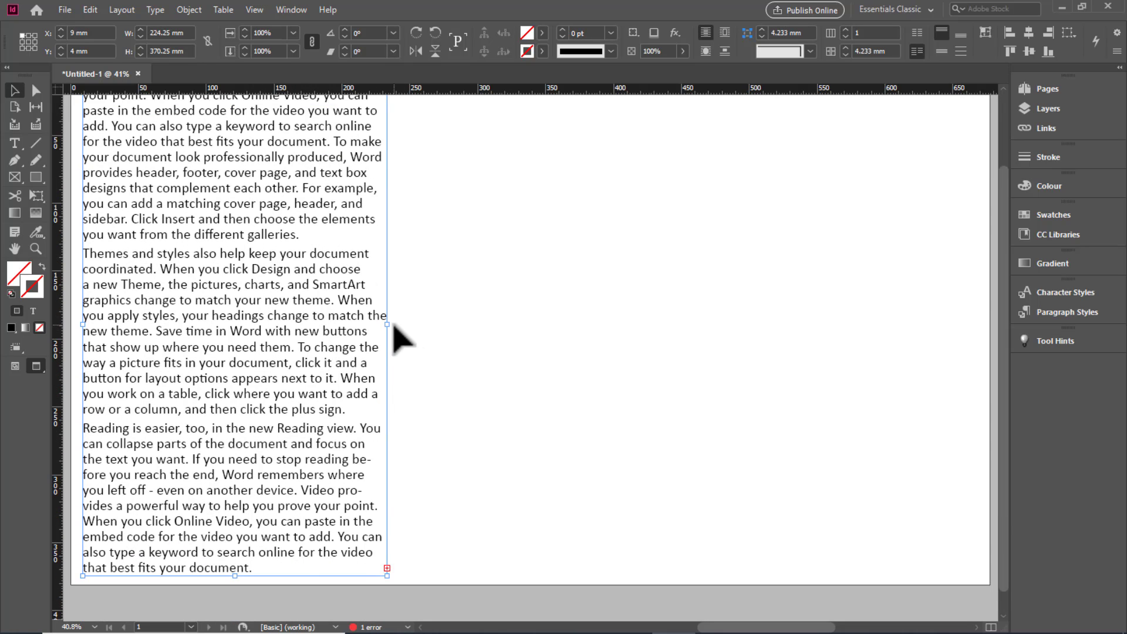
{"action": "left_click_drag", "start_coordinate": [388, 324], "coordinate": [626, 324]}
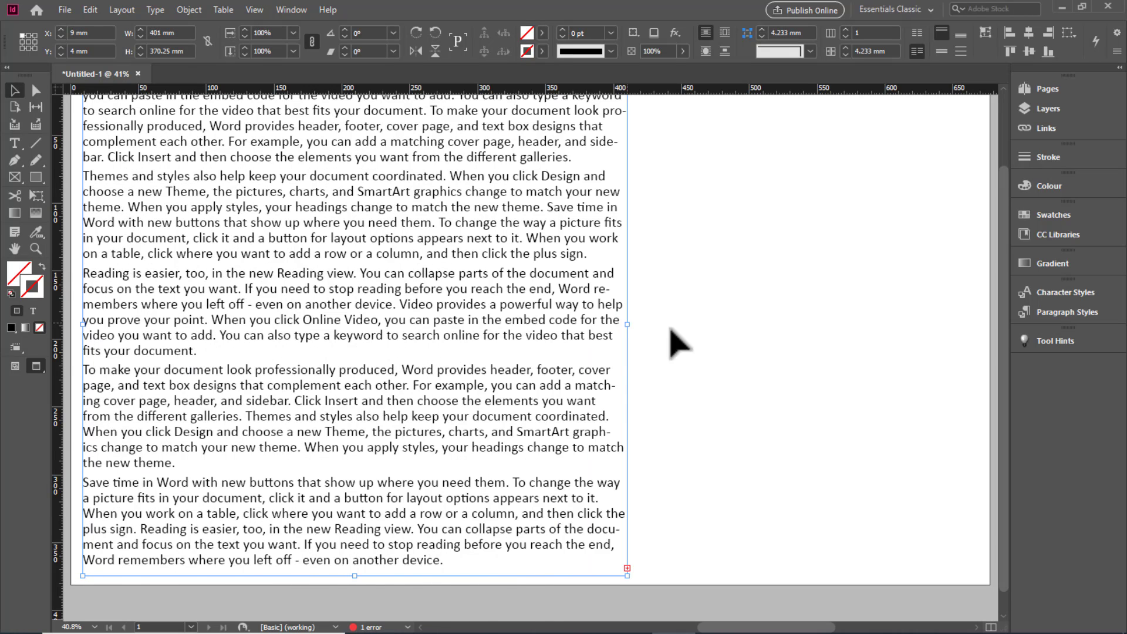
{"action": "scroll", "coordinate": [695, 344], "scroll_direction": "up", "scroll_amount": 2}
{"action": "scroll", "coordinate": [666, 360], "scroll_direction": "down", "scroll_amount": 3}
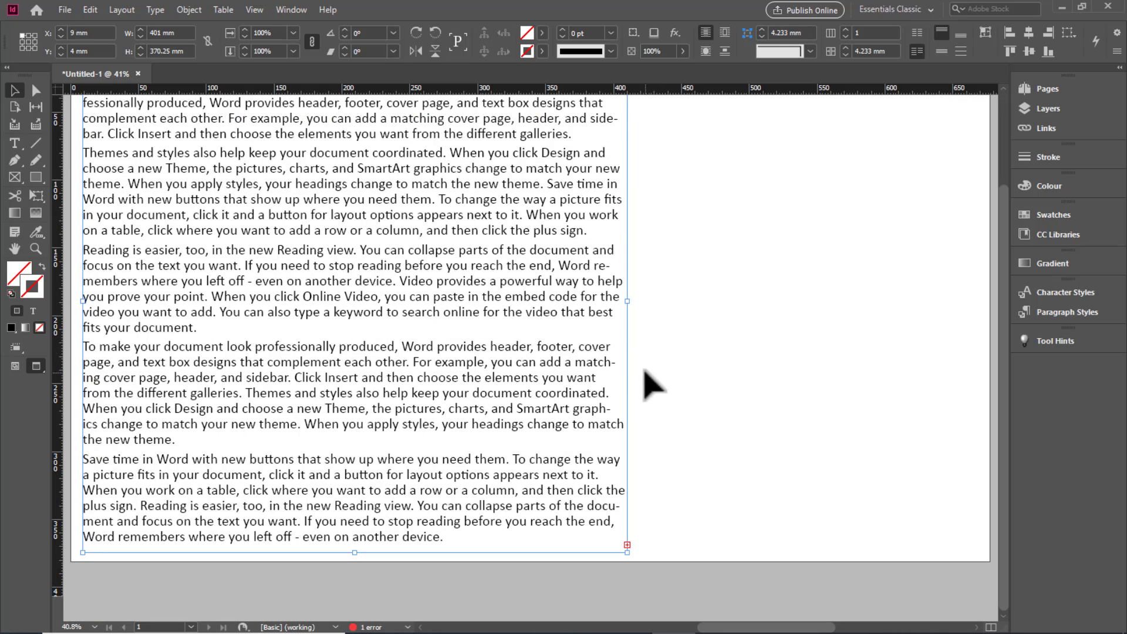
{"action": "left_click_drag", "start_coordinate": [627, 301], "coordinate": [704, 301]}
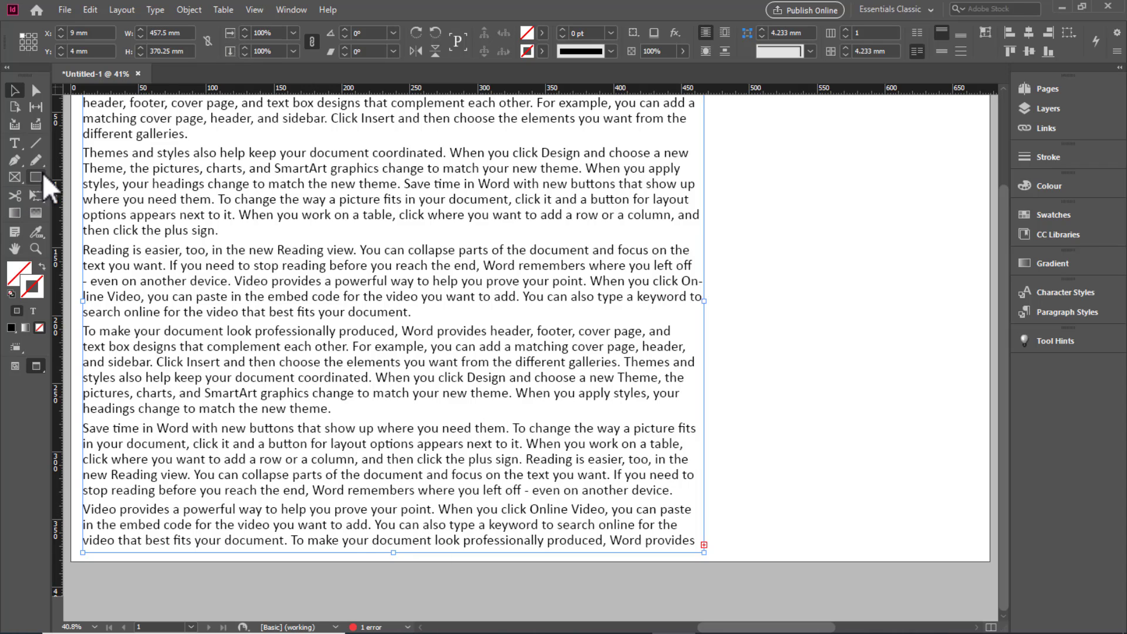
Select all the text in the frame and set its font size to 18 pt.
{"action": "left_click", "coordinate": [15, 144]}
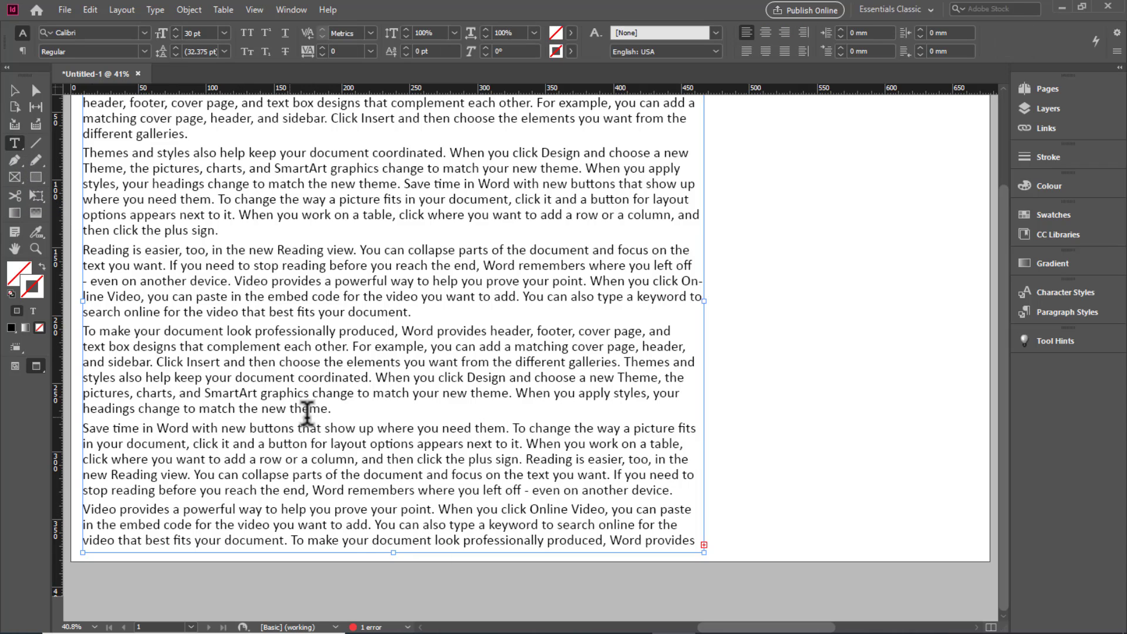
{"action": "left_click", "coordinate": [330, 409]}
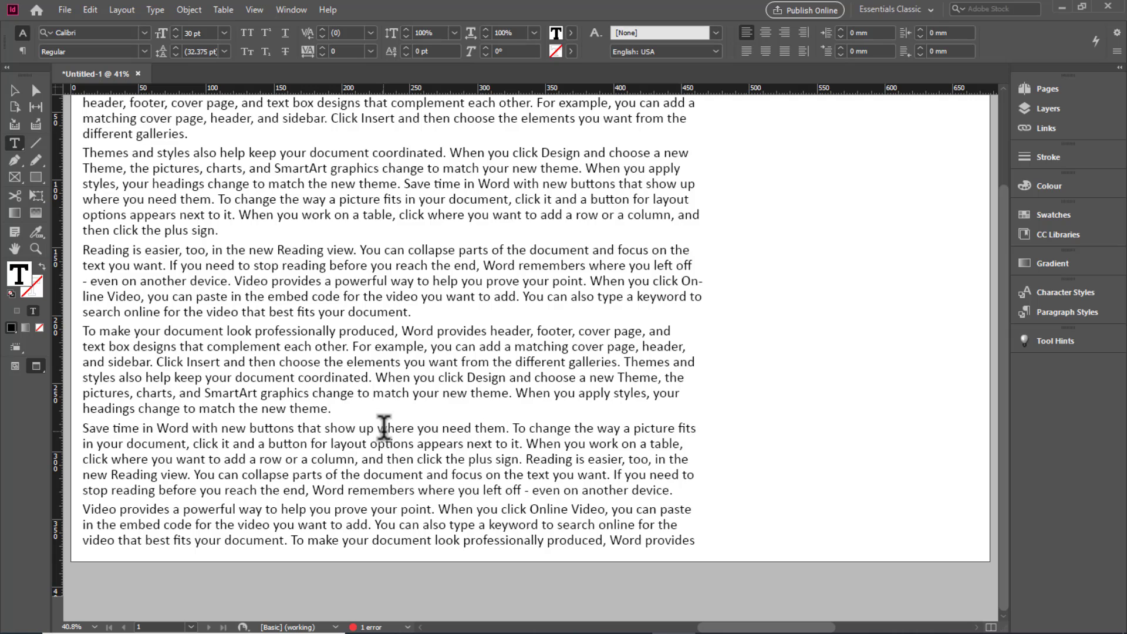
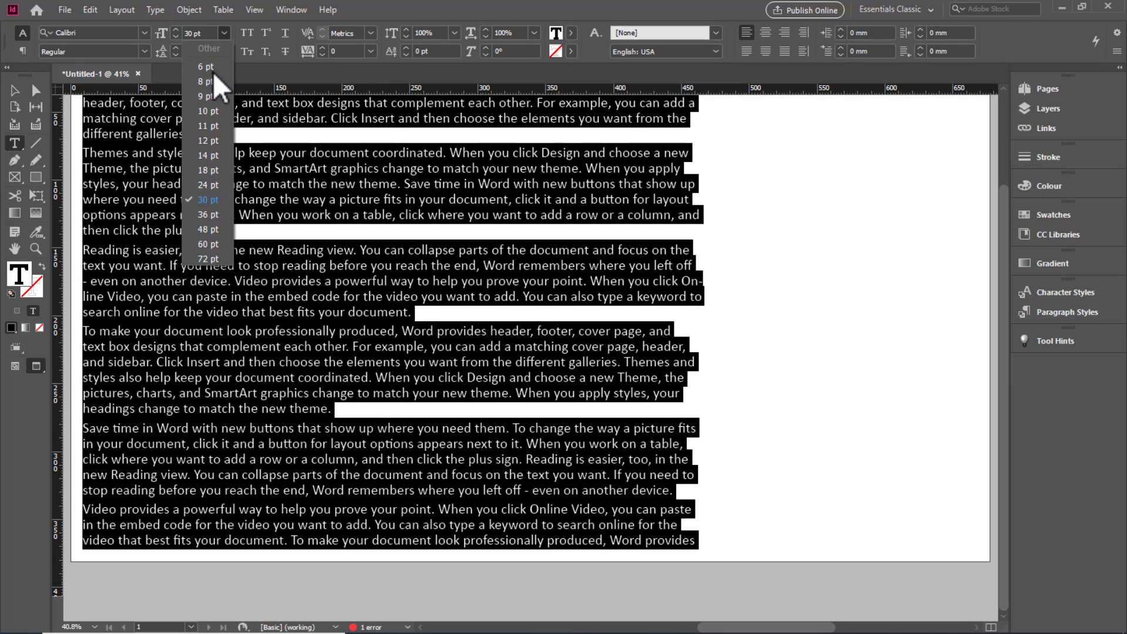
{"action": "left_click", "coordinate": [209, 170]}
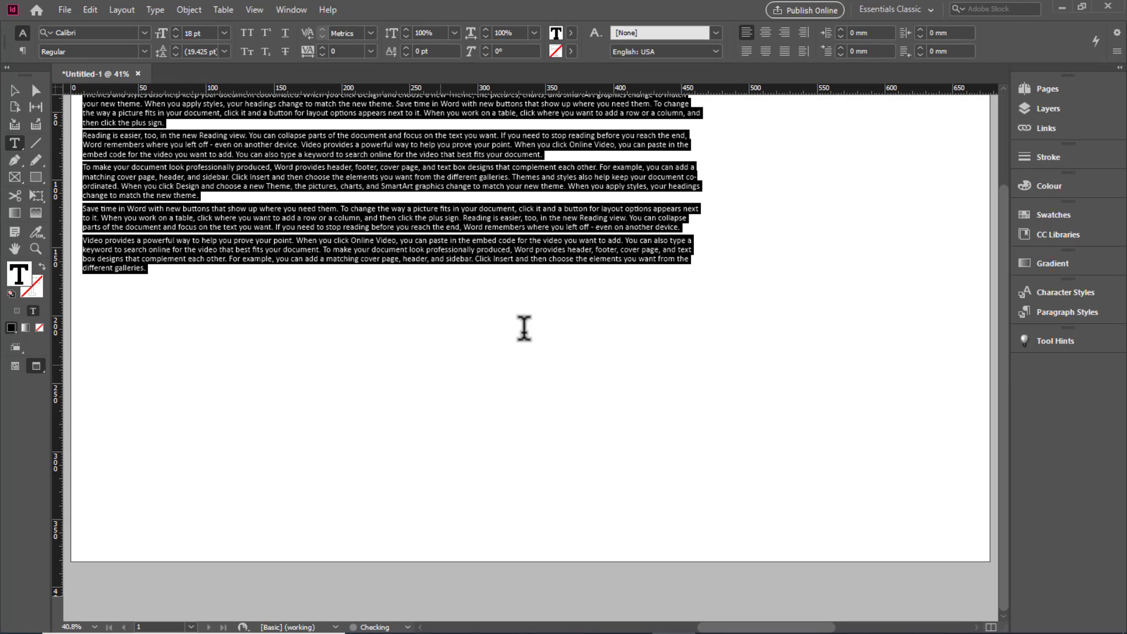
Shrink the text frame from its lower and right edges to about 301.5 by 266.75 mm.
{"action": "left_click", "coordinate": [15, 90]}
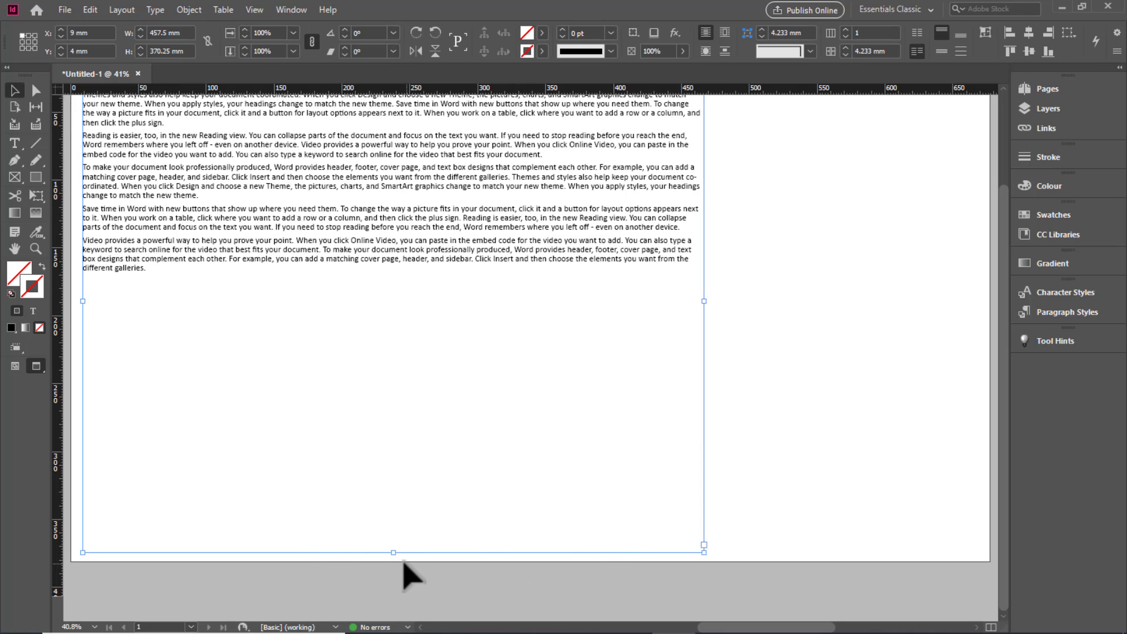
{"action": "left_click_drag", "start_coordinate": [395, 551], "coordinate": [395, 412]}
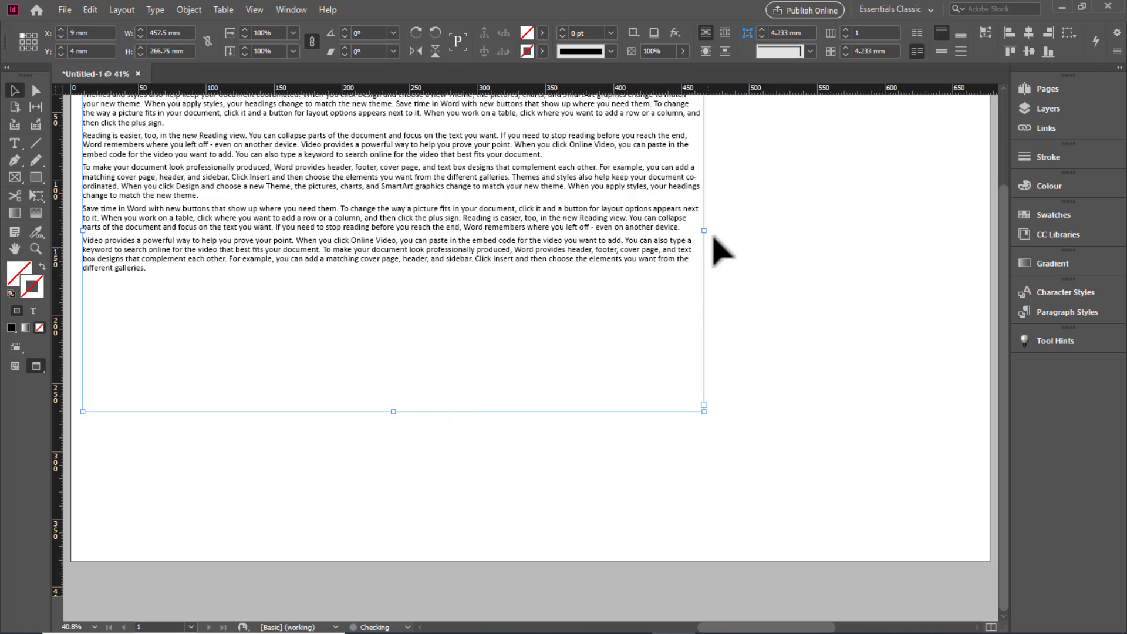
{"action": "left_click_drag", "start_coordinate": [705, 230], "coordinate": [492, 229]}
{"action": "scroll", "coordinate": [300, 401], "scroll_direction": "up", "scroll_amount": 3}
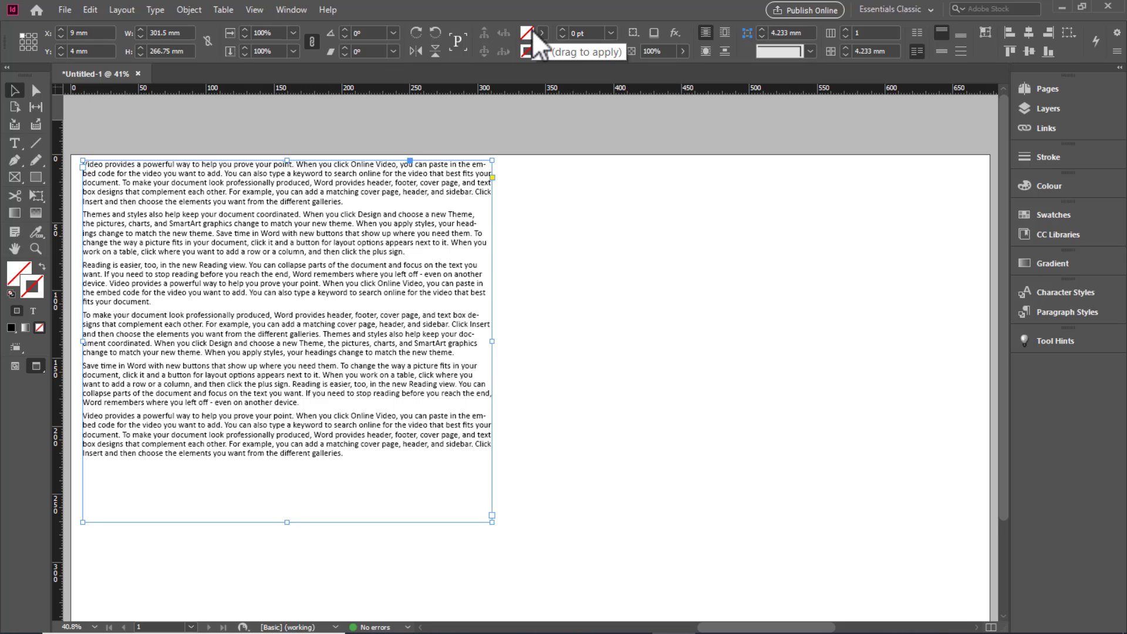
{"action": "mouse_move", "coordinate": [527, 51]}
{"action": "left_mouse_down"}
{"action": "mouse_move", "coordinate": [257, 267]}
{"action": "mouse_move", "coordinate": [258, 474]}
{"action": "mouse_move", "coordinate": [413, 323]}
{"action": "mouse_move", "coordinate": [413, 302]}
{"action": "left_mouse_up"}
{"action": "scroll", "coordinate": [414, 311], "scroll_direction": "down", "scroll_amount": 1}
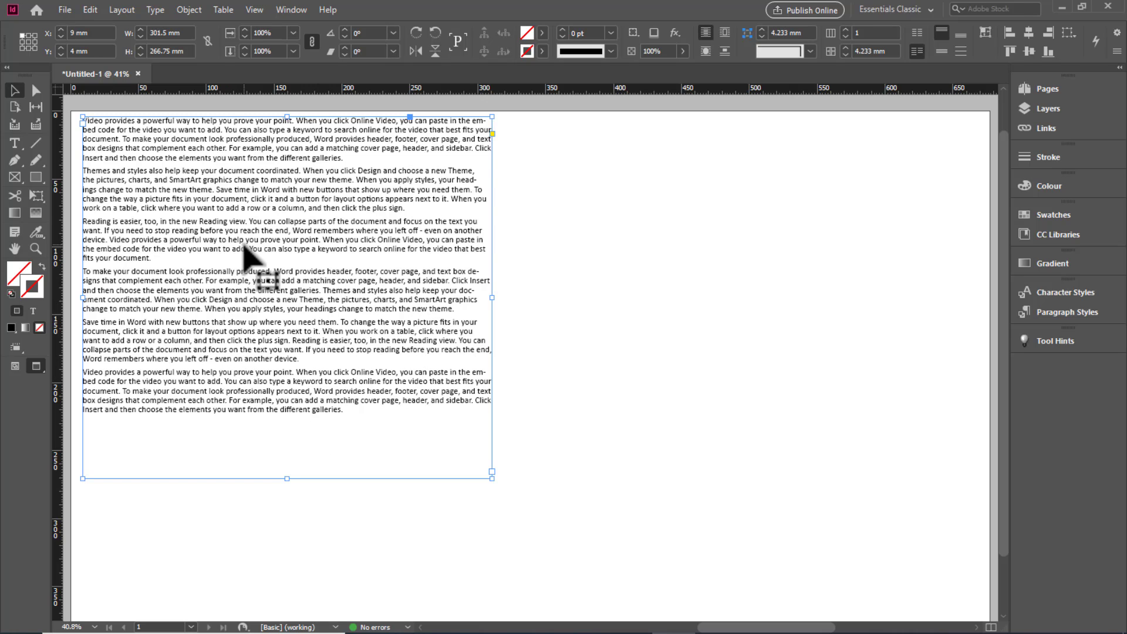
Place the image hair 2 from the images folder on New Volume (H:) while the text frame is selected, replacing its content.
{"action": "left_click", "coordinate": [70, 8]}
{"action": "left_click", "coordinate": [97, 224]}
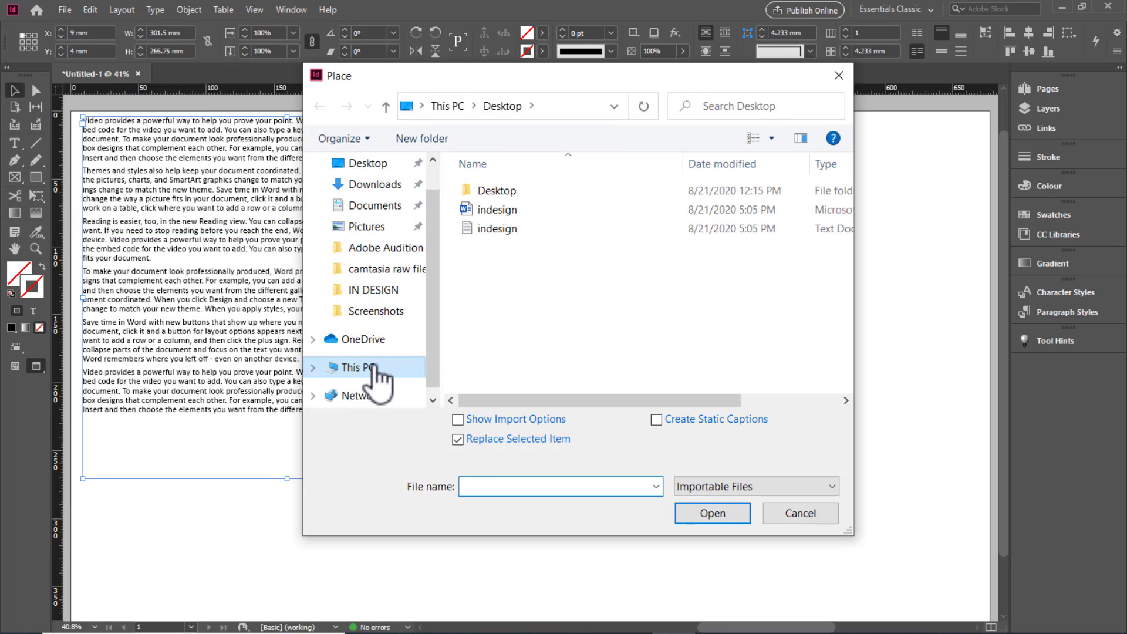
{"action": "left_click", "coordinate": [371, 366]}
{"action": "scroll", "coordinate": [615, 251], "scroll_direction": "down", "scroll_amount": 6}
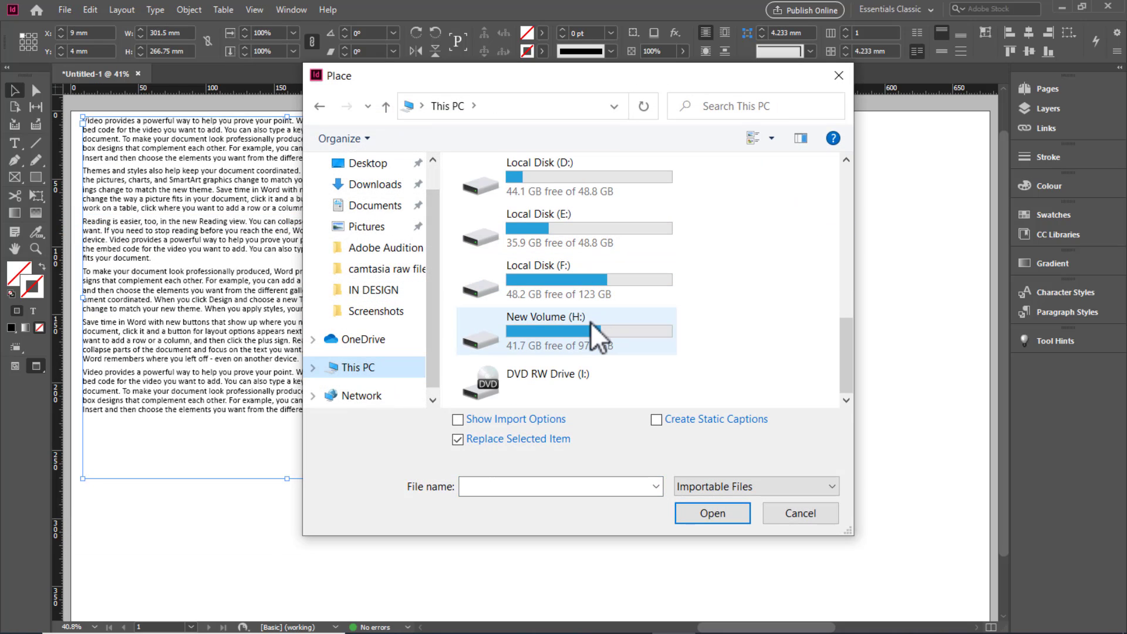
{"action": "double_click", "coordinate": [590, 322]}
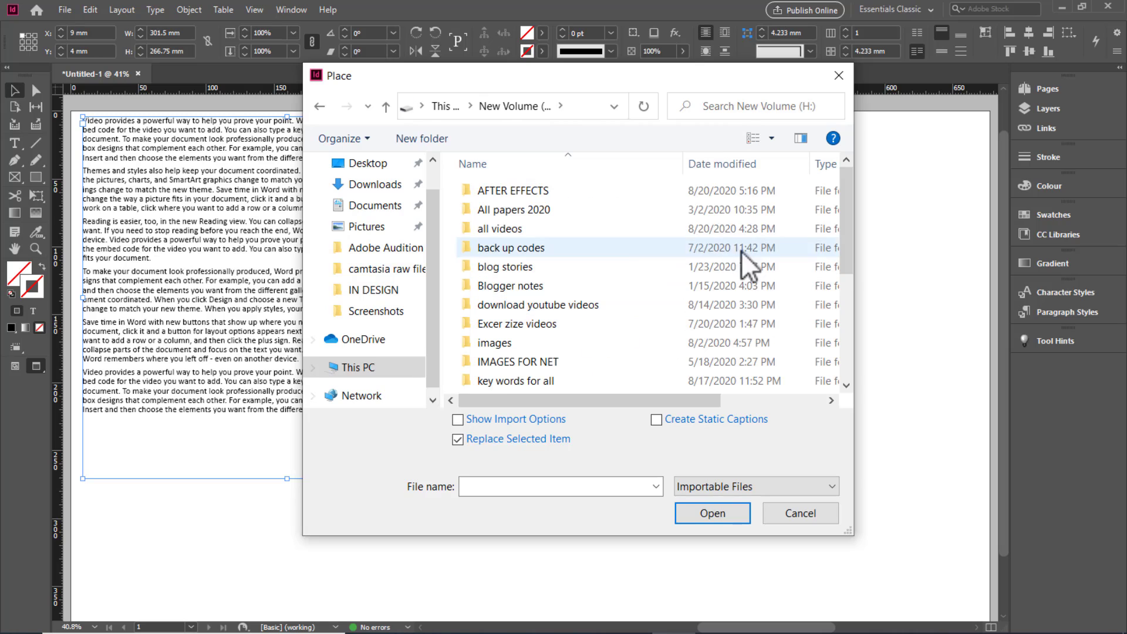
{"action": "double_click", "coordinate": [518, 344]}
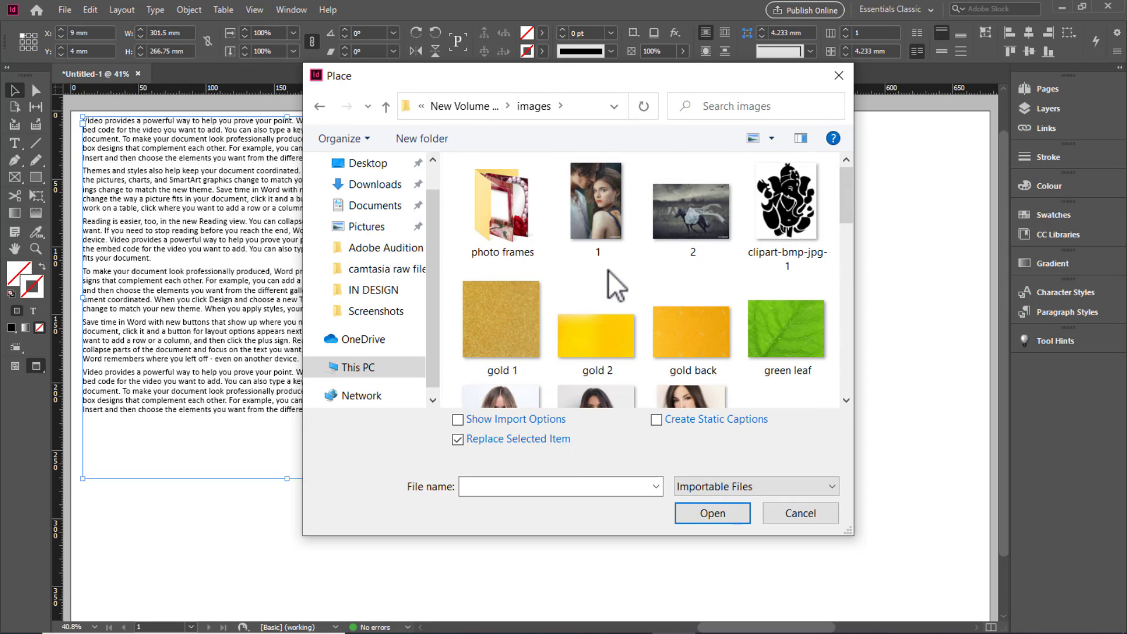
{"action": "scroll", "coordinate": [611, 266], "scroll_direction": "down", "scroll_amount": 5}
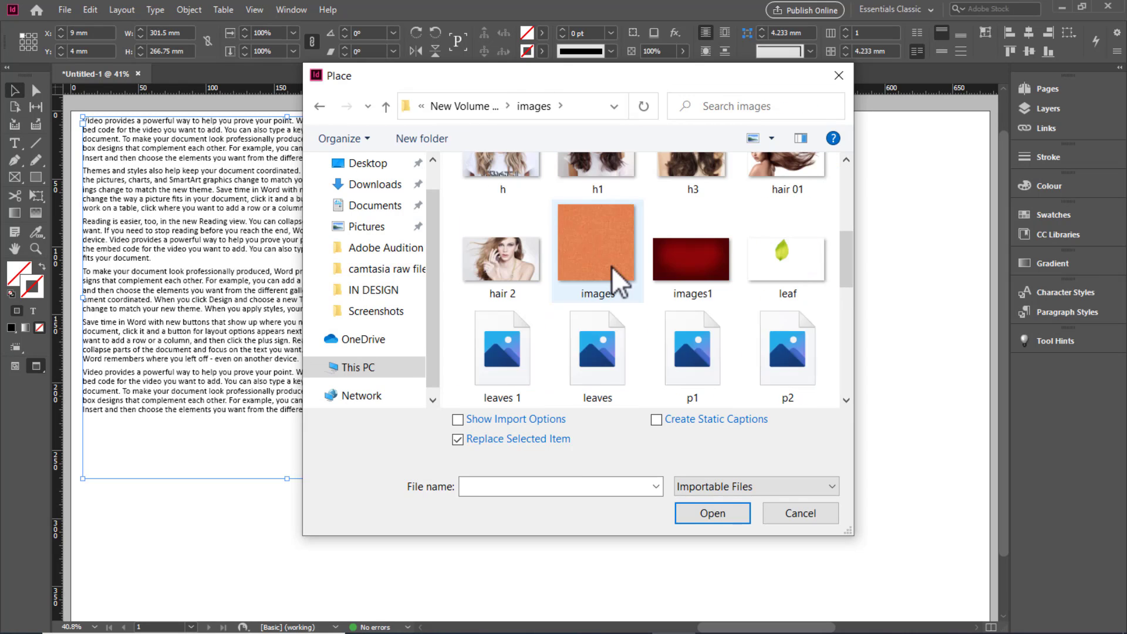
{"action": "left_click", "coordinate": [520, 276]}
{"action": "left_click", "coordinate": [706, 511]}
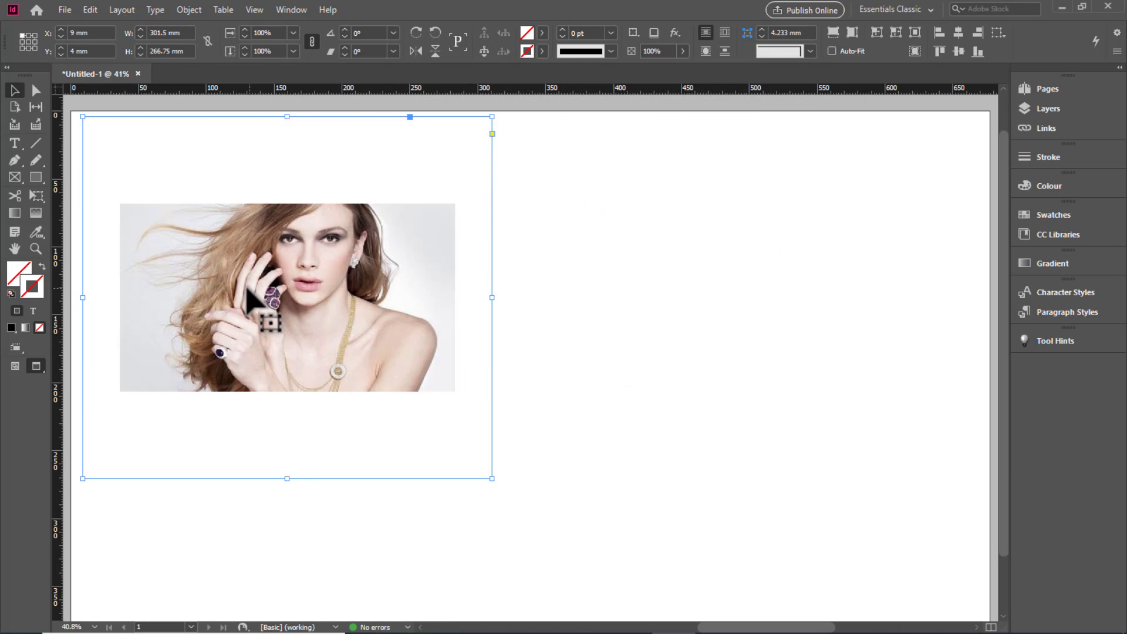
Move the image frame across to the page's right half, at about X 342.5 mm and Y 37.25 mm.
{"action": "left_click_drag", "start_coordinate": [320, 297], "coordinate": [704, 302]}
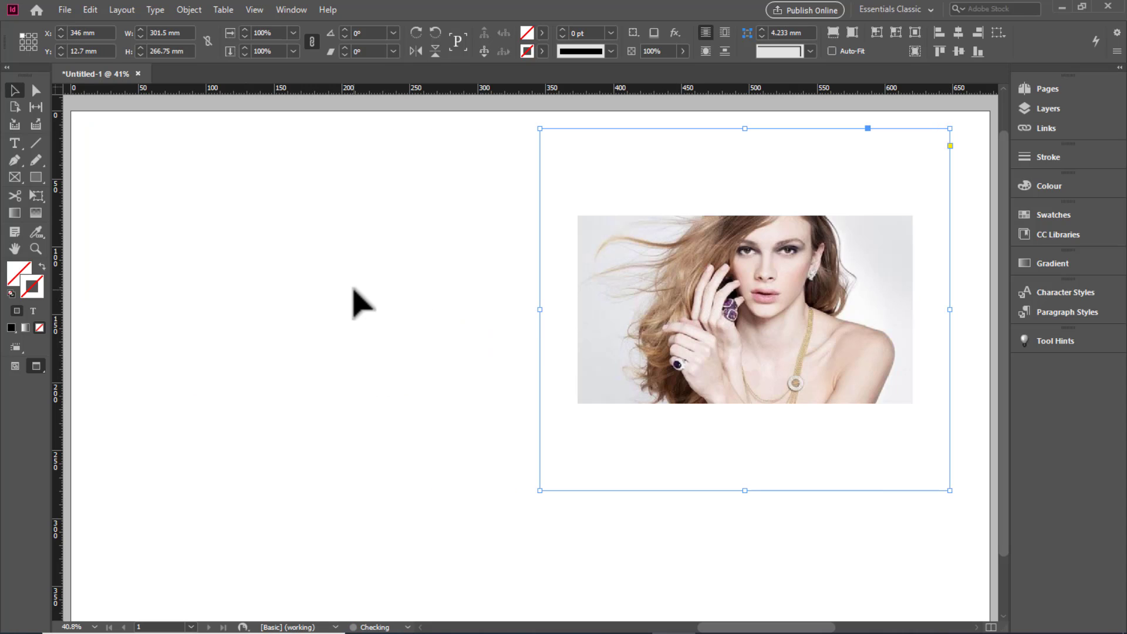
{"action": "scroll", "coordinate": [367, 302], "scroll_direction": "down", "scroll_amount": 2}
{"action": "scroll", "coordinate": [366, 302], "scroll_direction": "up", "scroll_amount": 3}
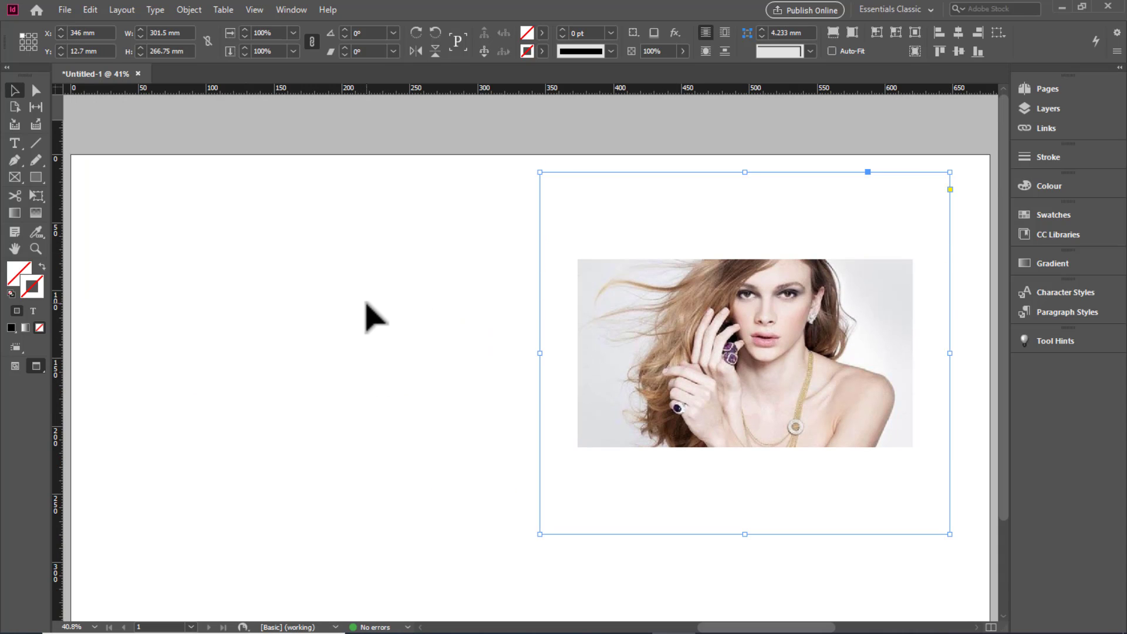
{"action": "scroll", "coordinate": [367, 303], "scroll_direction": "down", "scroll_amount": 2}
{"action": "left_click_drag", "start_coordinate": [743, 247], "coordinate": [732, 279]}
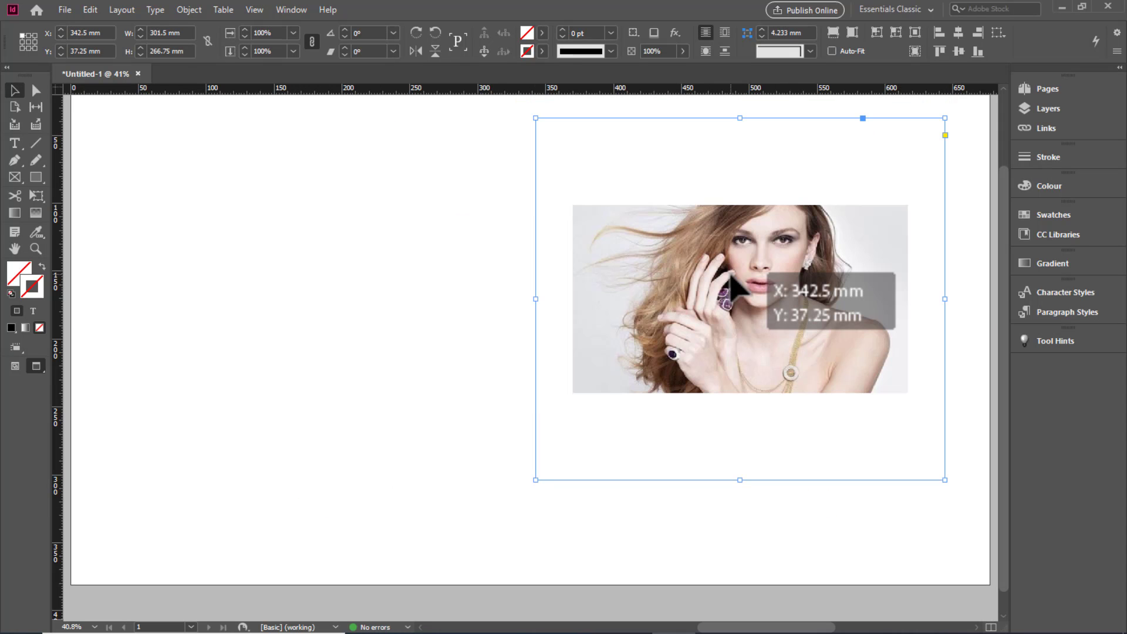
Undo the image moves and the text replacement, and place the loaded image about 323 by 182 mm in the page's upper-right area.
{"action": "key", "text": "ctrl+z"}
{"action": "key", "text": "ctrl+z"}
{"action": "key", "text": "ctrl+z"}
{"action": "key", "text": "ctrl+z"}
{"action": "key", "text": "ctrl+z"}
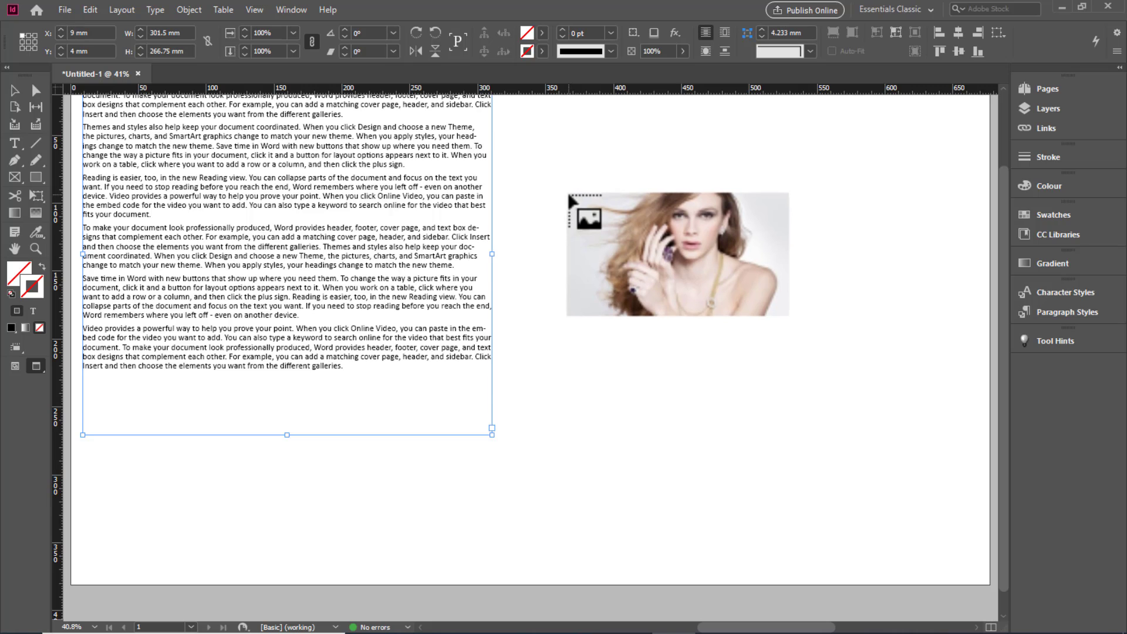
{"action": "scroll", "coordinate": [587, 220], "scroll_direction": "up", "scroll_amount": 3}
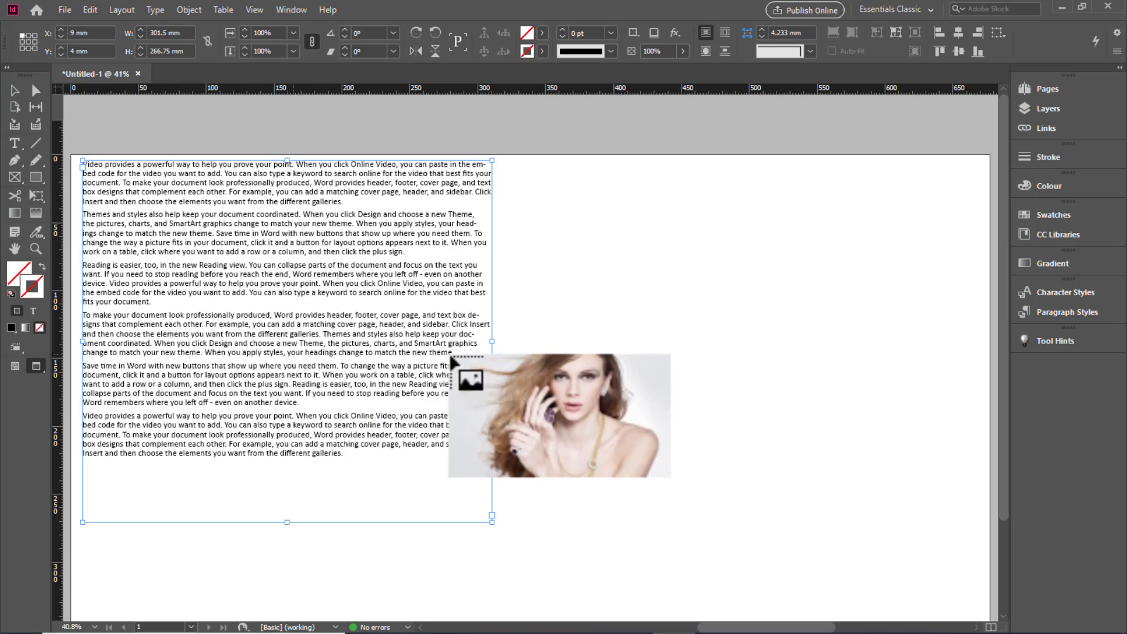
{"action": "left_click_drag", "start_coordinate": [546, 172], "coordinate": [986, 439]}
Draw a text frame about 320 by 167 mm below the image and fill it with placeholder text.
{"action": "scroll", "coordinate": [655, 406], "scroll_direction": "down", "scroll_amount": 3}
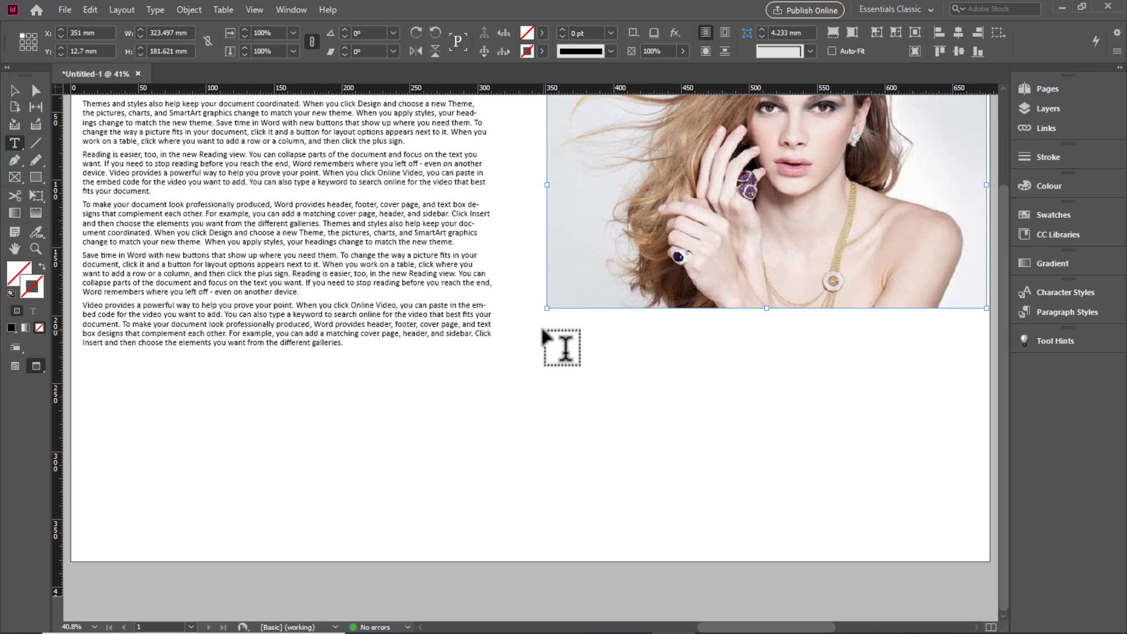
{"action": "left_click_drag", "start_coordinate": [542, 329], "coordinate": [974, 551]}
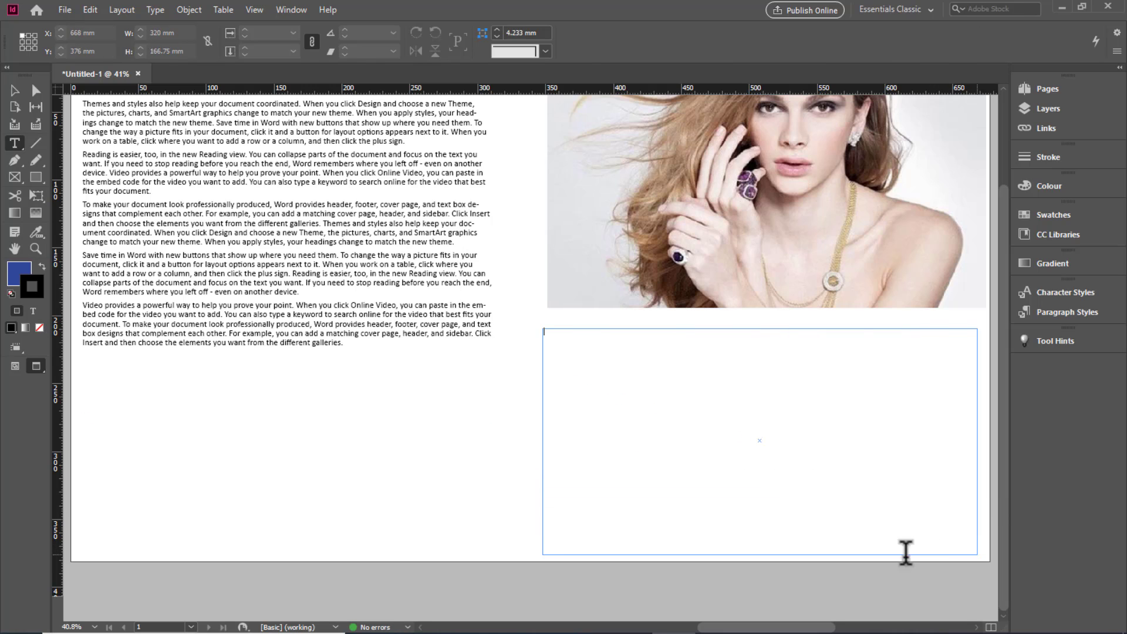
{"action": "left_click", "coordinate": [155, 9]}
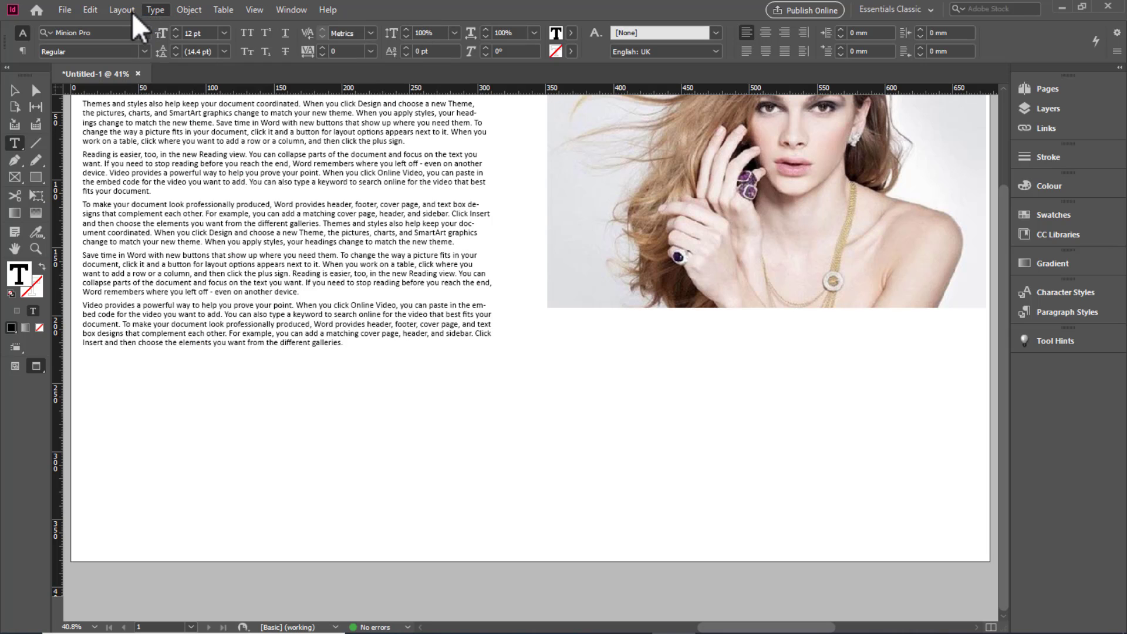
{"action": "mouse_move", "coordinate": [121, 12]}
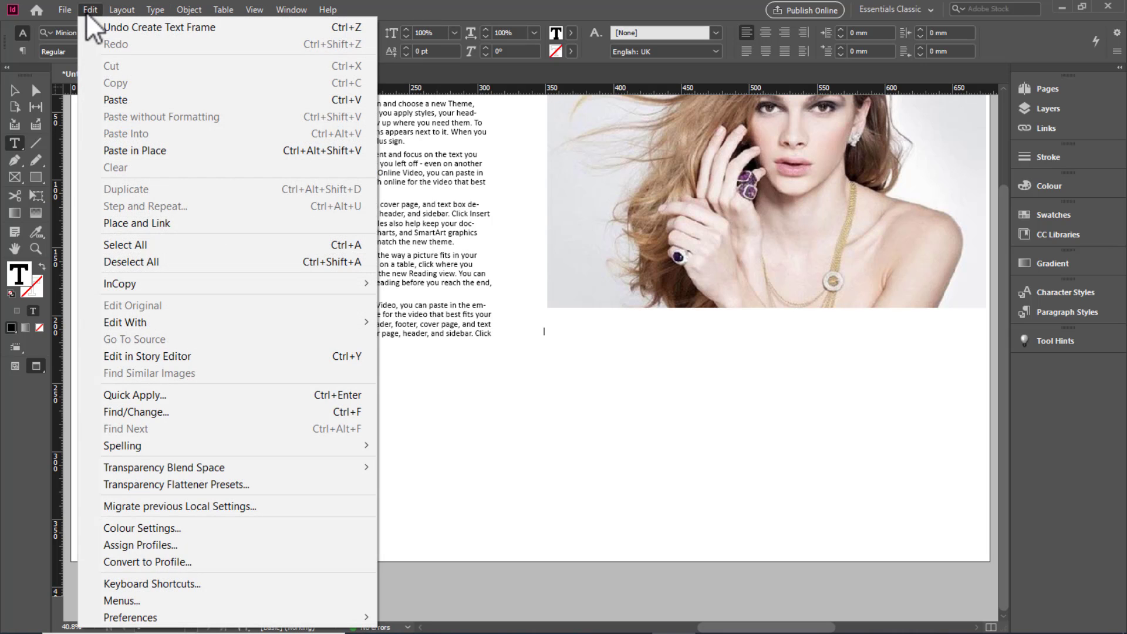
{"action": "mouse_move", "coordinate": [165, 12]}
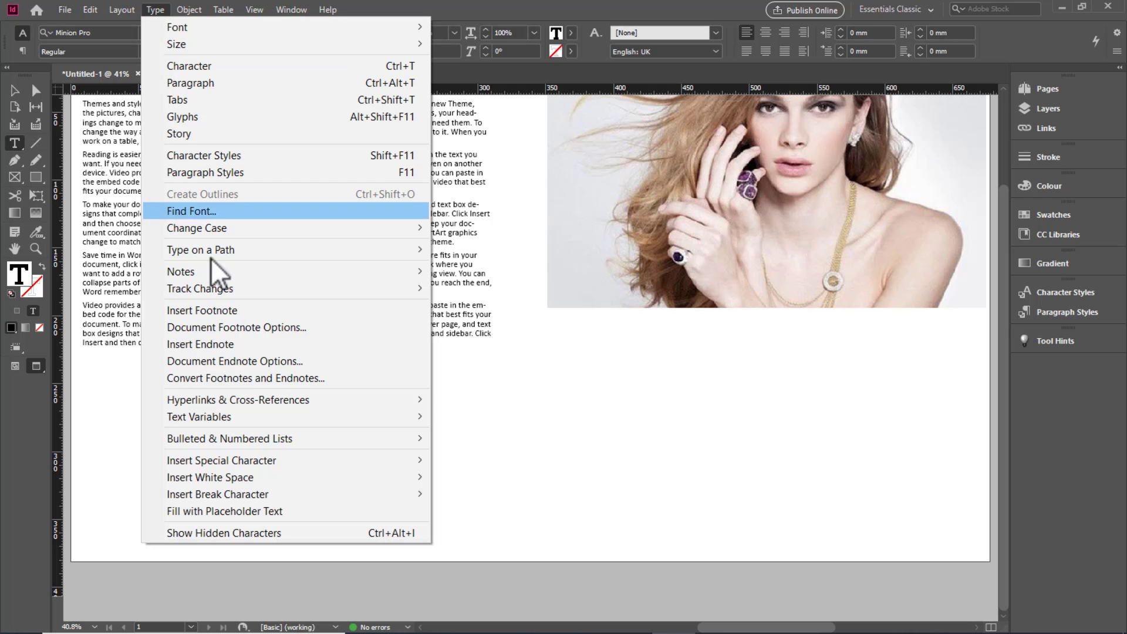
{"action": "left_click", "coordinate": [227, 511]}
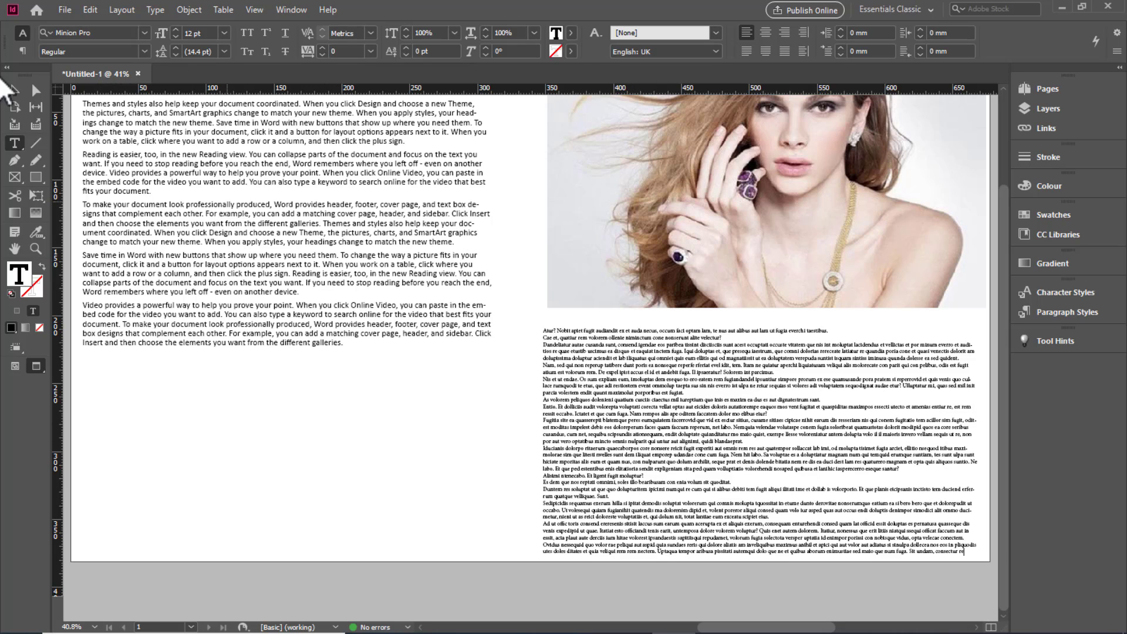
Leave text editing with the Selection tool and clear the selection so that no frame on the page is active.
{"action": "left_click", "coordinate": [13, 90]}
{"action": "left_click", "coordinate": [597, 433]}
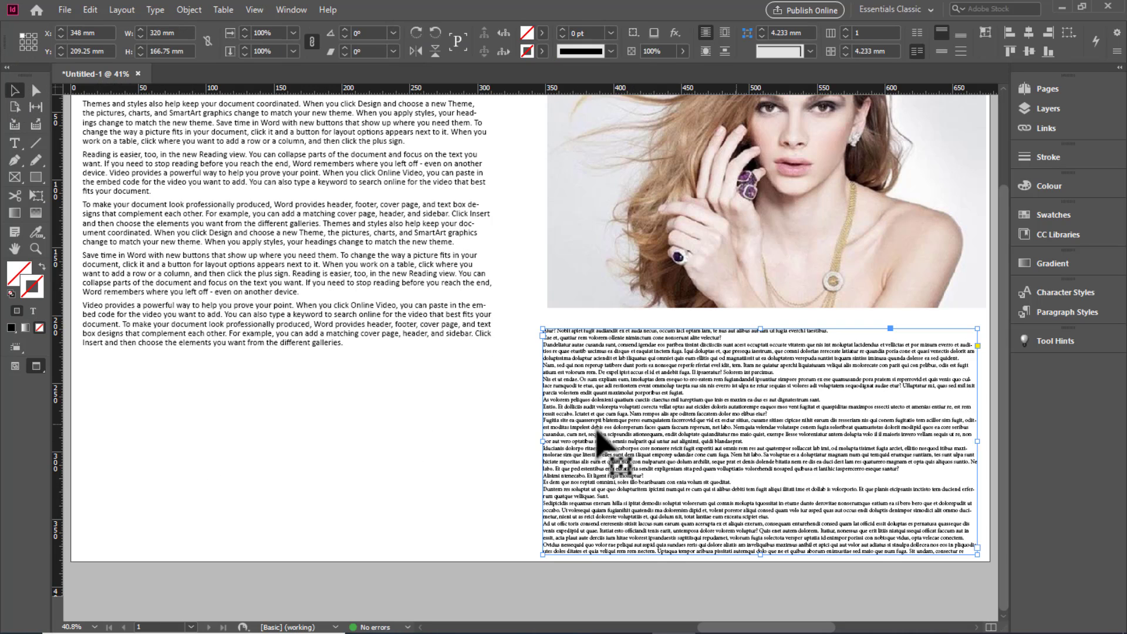
{"action": "left_click", "coordinate": [268, 428]}
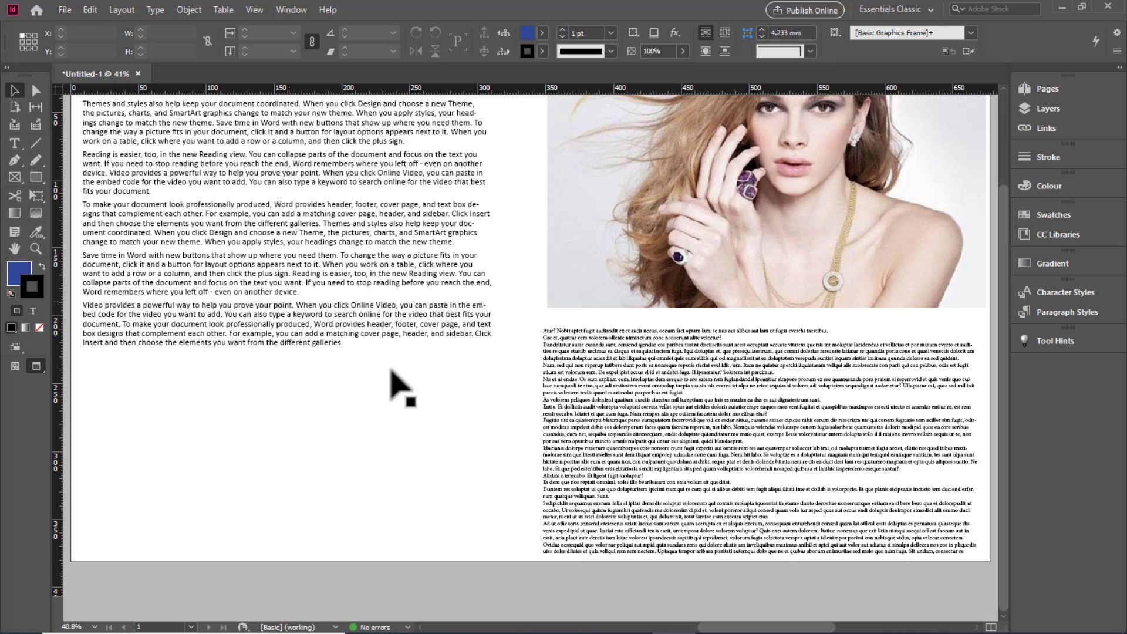
{"action": "left_click", "coordinate": [447, 394]}
{"action": "scroll", "coordinate": [490, 420], "scroll_direction": "up", "scroll_amount": 2}
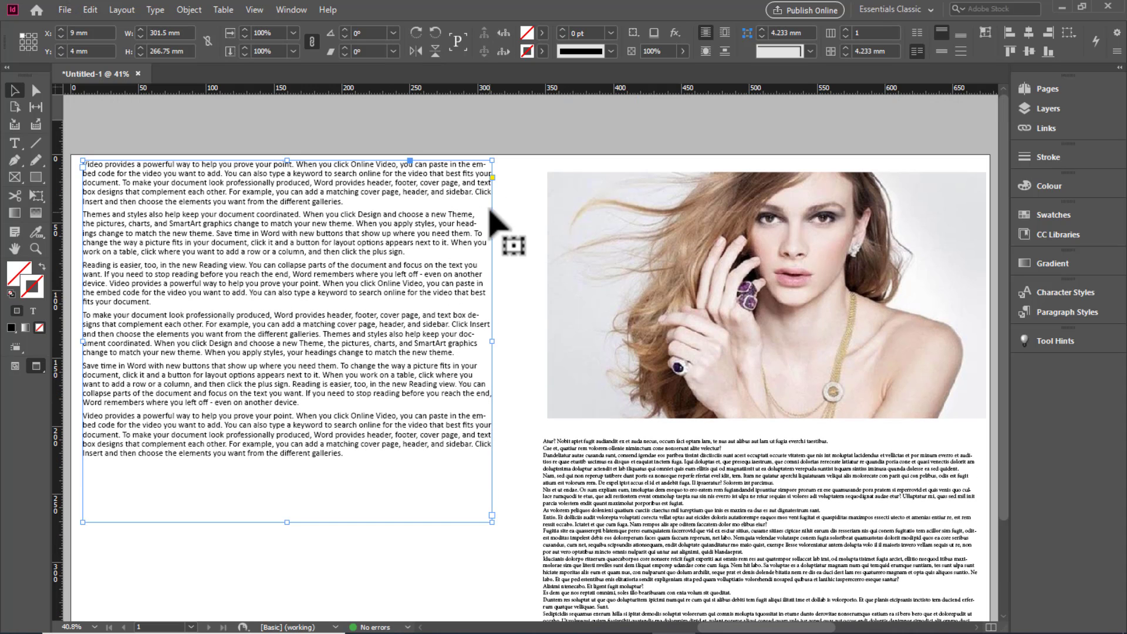
{"action": "left_click", "coordinate": [508, 188]}
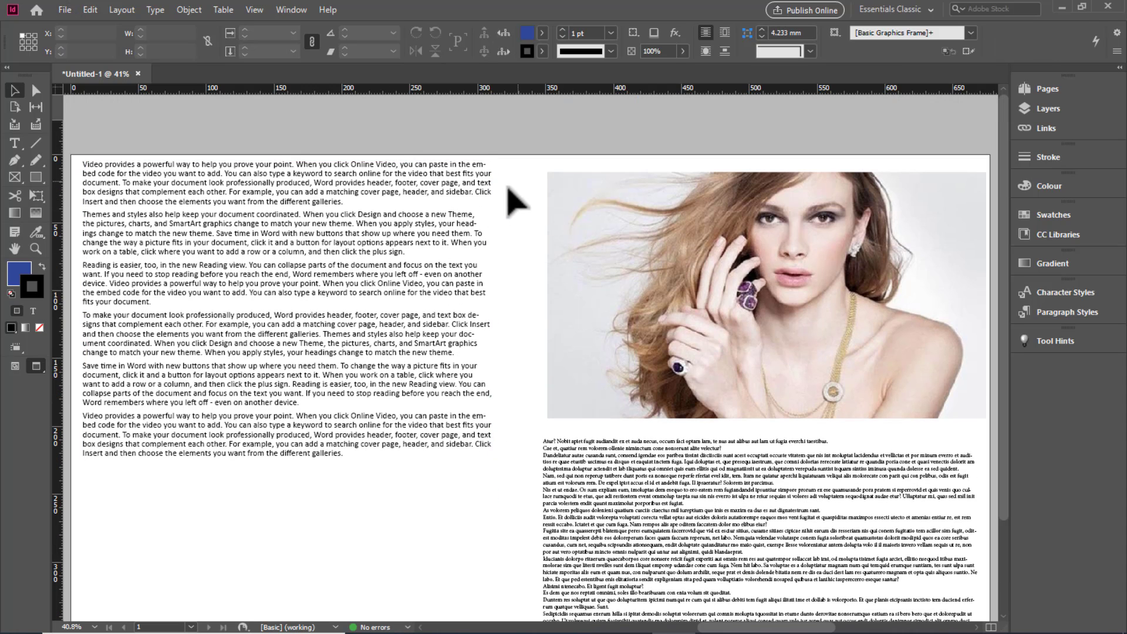
Place image 2 from the images folder at about 231 by 146 mm below the text in the page's left half.
{"action": "left_click", "coordinate": [63, 9]}
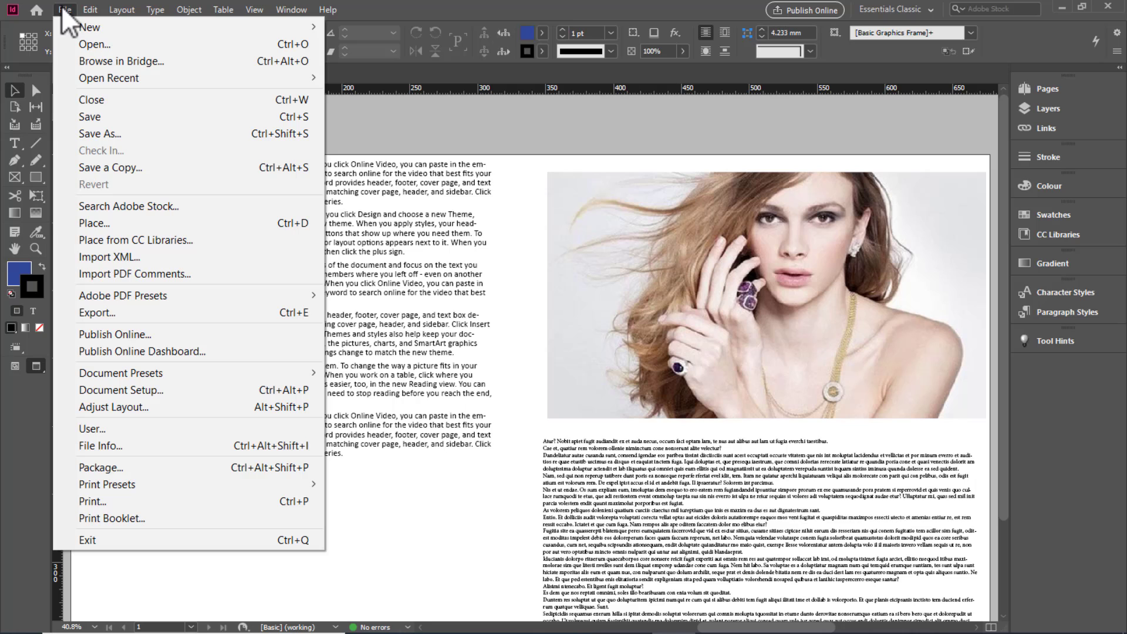
{"action": "left_click", "coordinate": [104, 223]}
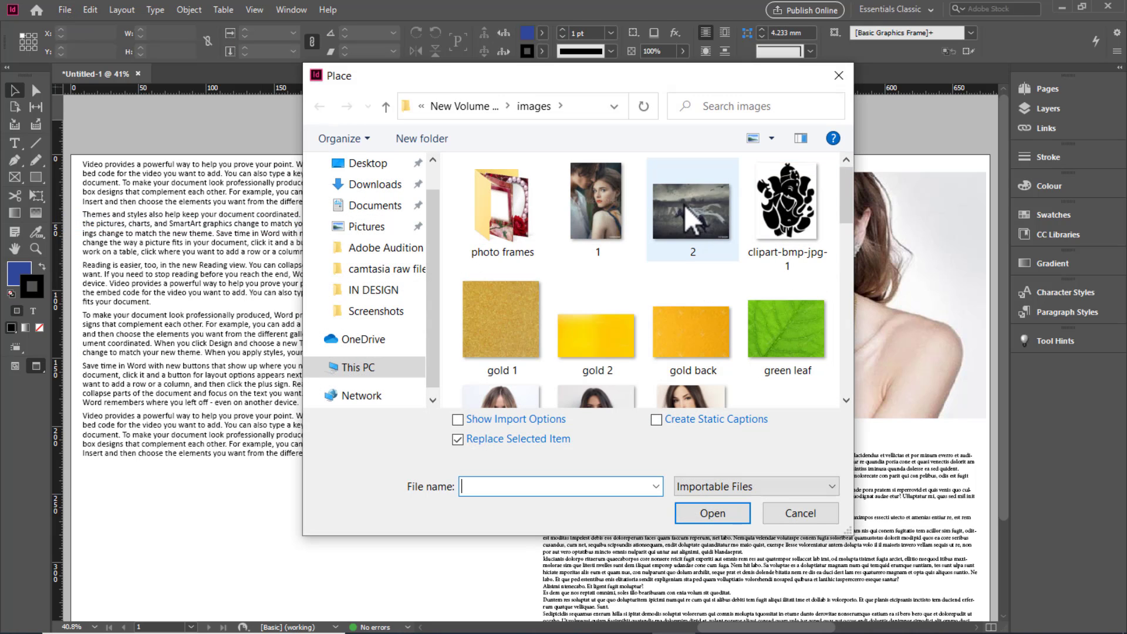
{"action": "scroll", "coordinate": [685, 206], "scroll_direction": "down", "scroll_amount": 2}
{"action": "scroll", "coordinate": [685, 206], "scroll_direction": "up", "scroll_amount": 2}
{"action": "left_click", "coordinate": [691, 206]}
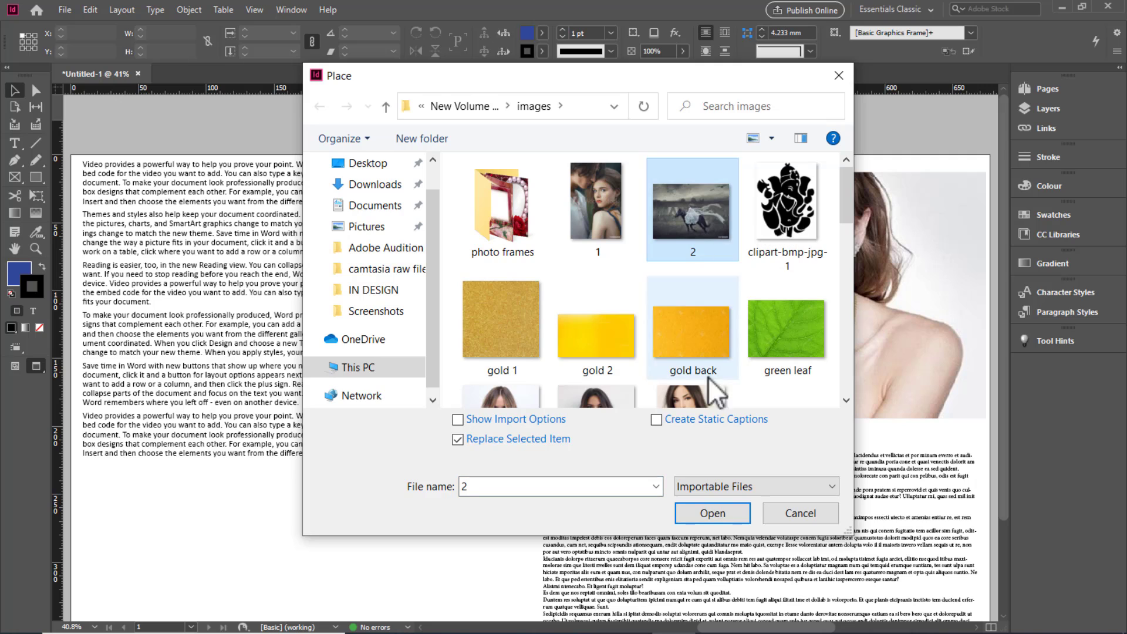
{"action": "left_click", "coordinate": [710, 512]}
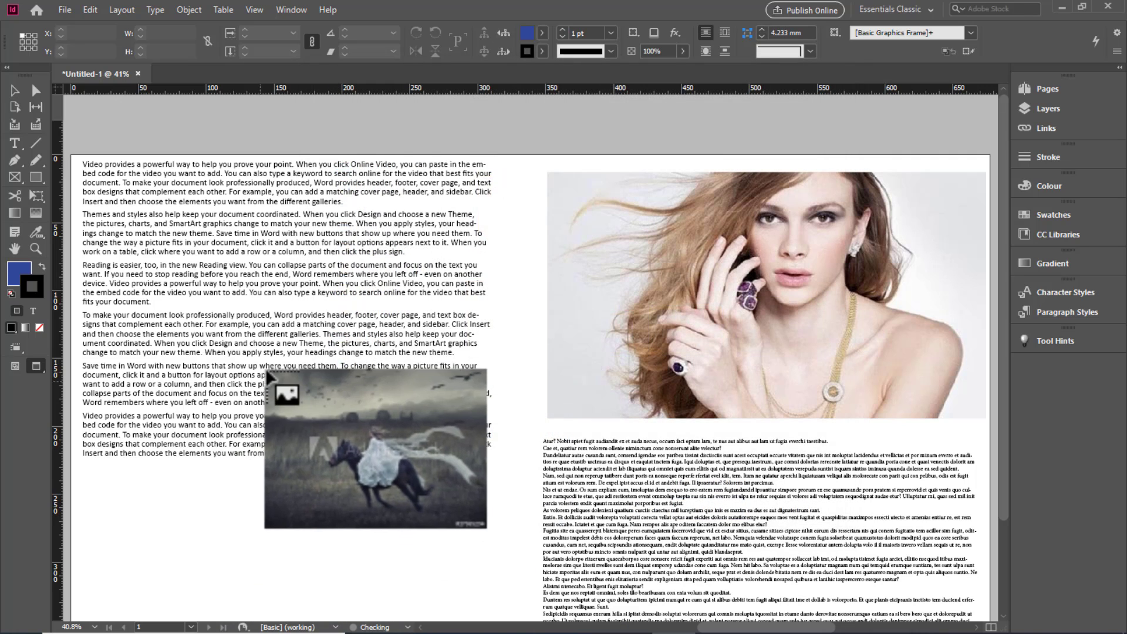
{"action": "scroll", "coordinate": [329, 417], "scroll_direction": "down", "scroll_amount": 3}
{"action": "left_click_drag", "start_coordinate": [90, 360], "coordinate": [401, 455]}
{"action": "left_click_drag", "start_coordinate": [258, 520], "coordinate": [370, 436]}
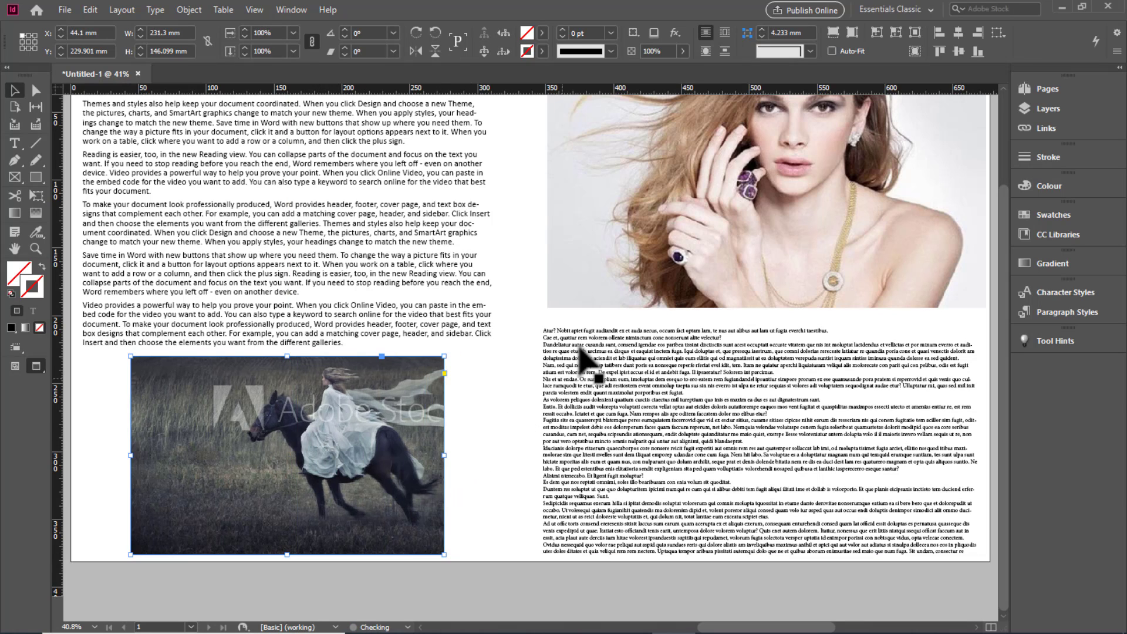
Delete both text frames and both images from the page, leaving it empty.
{"action": "scroll", "coordinate": [579, 351], "scroll_direction": "up", "scroll_amount": 2}
{"action": "scroll", "coordinate": [276, 528], "scroll_direction": "down", "scroll_amount": 2}
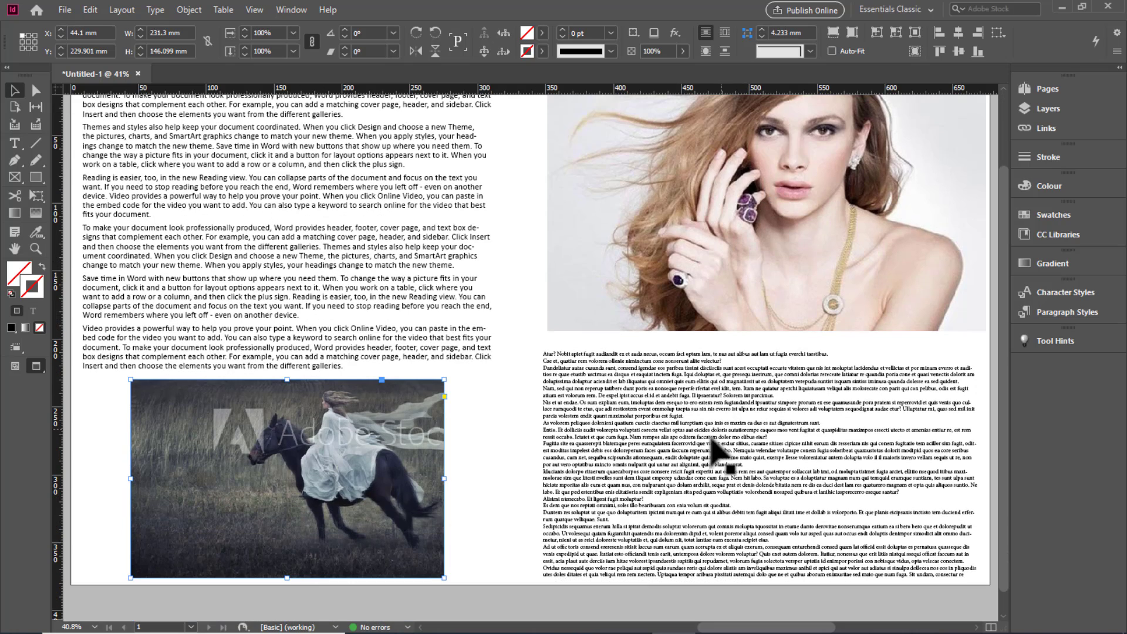
{"action": "scroll", "coordinate": [702, 436], "scroll_direction": "up", "scroll_amount": 2}
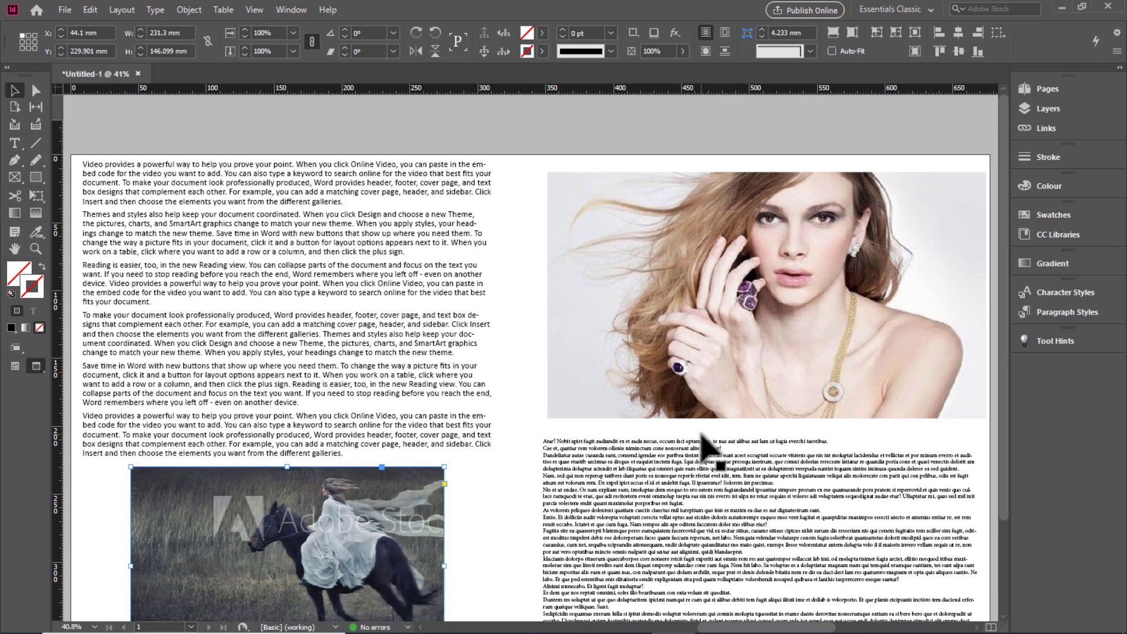
{"action": "left_click", "coordinate": [353, 366]}
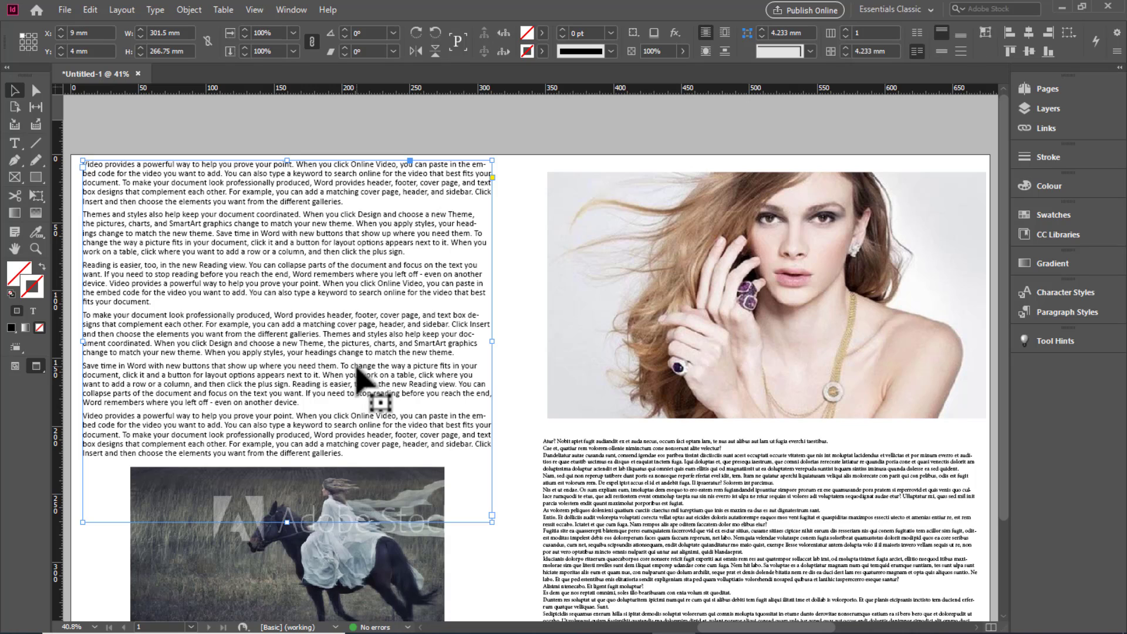
{"action": "key", "text": "Delete"}
{"action": "left_click", "coordinate": [370, 490]}
{"action": "key", "text": "Delete"}
{"action": "left_click", "coordinate": [746, 335]}
{"action": "key", "text": "Delete"}
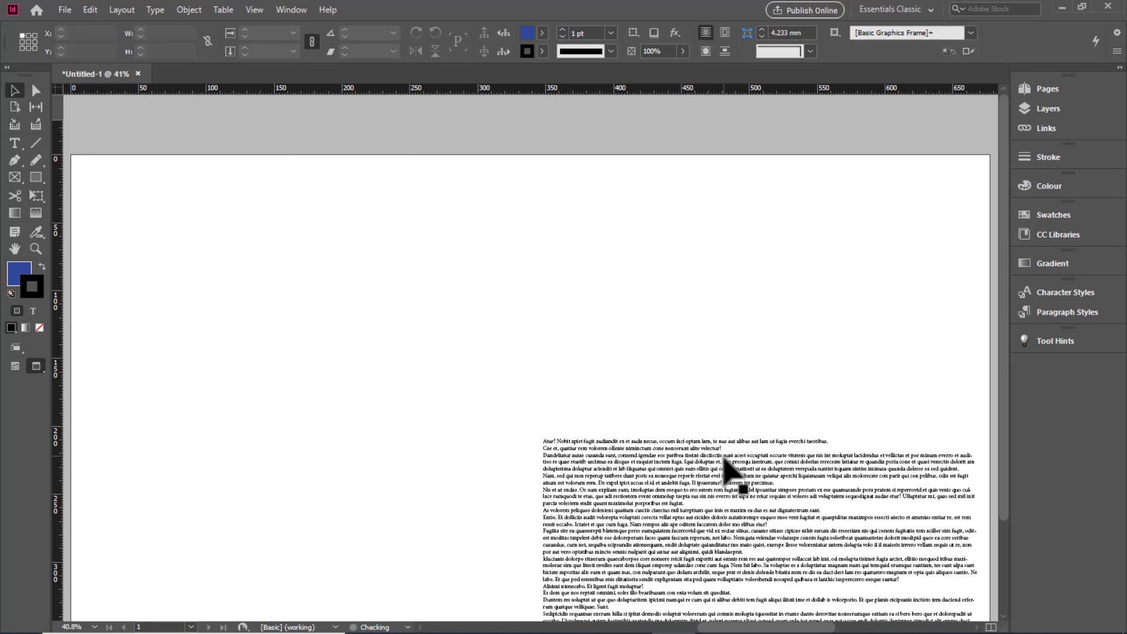
{"action": "left_click", "coordinate": [723, 465]}
{"action": "key", "text": "Delete"}
Place the indesign text document from the Desktop in a frame about 615 by 182 mm across the page's upper part.
{"action": "left_click", "coordinate": [69, 9]}
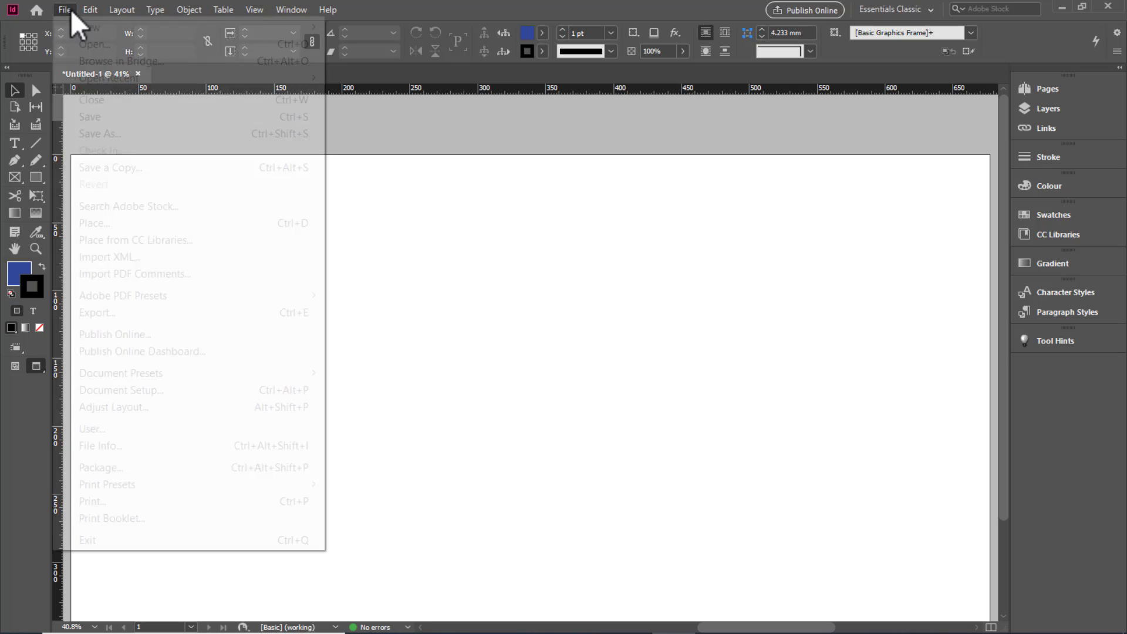
{"action": "left_click", "coordinate": [107, 227]}
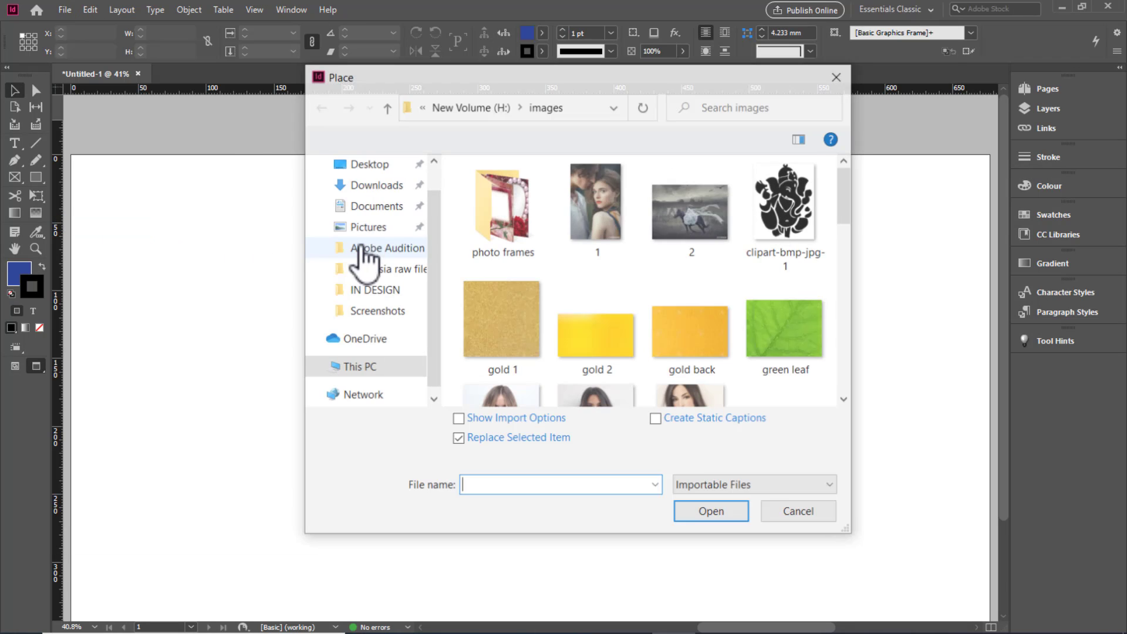
{"action": "left_click", "coordinate": [368, 164]}
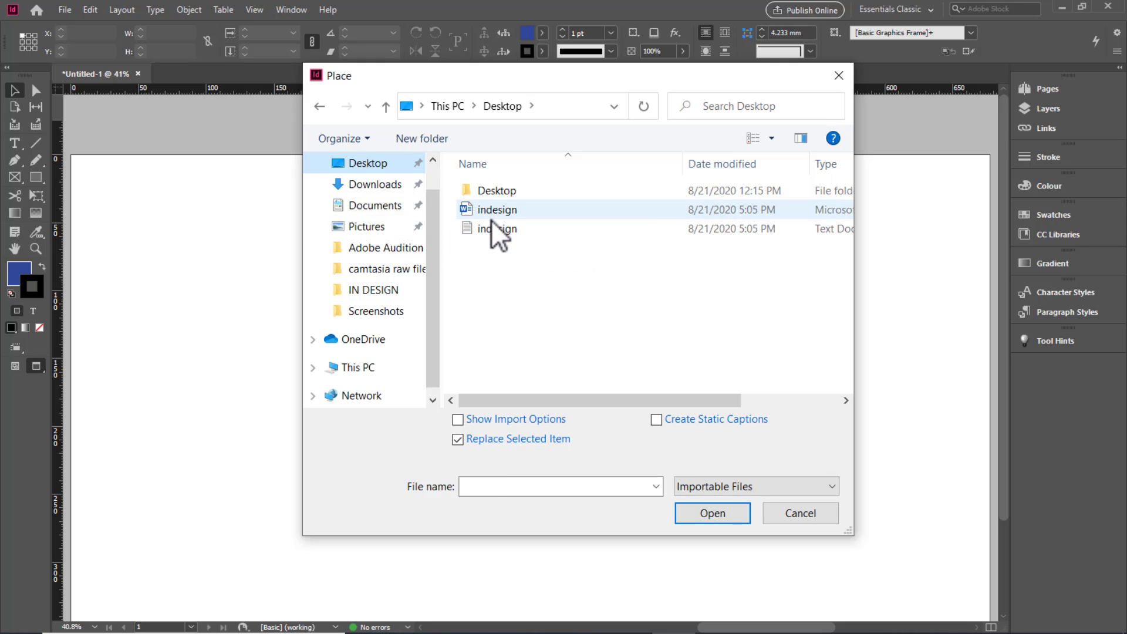
{"action": "left_click", "coordinate": [484, 228]}
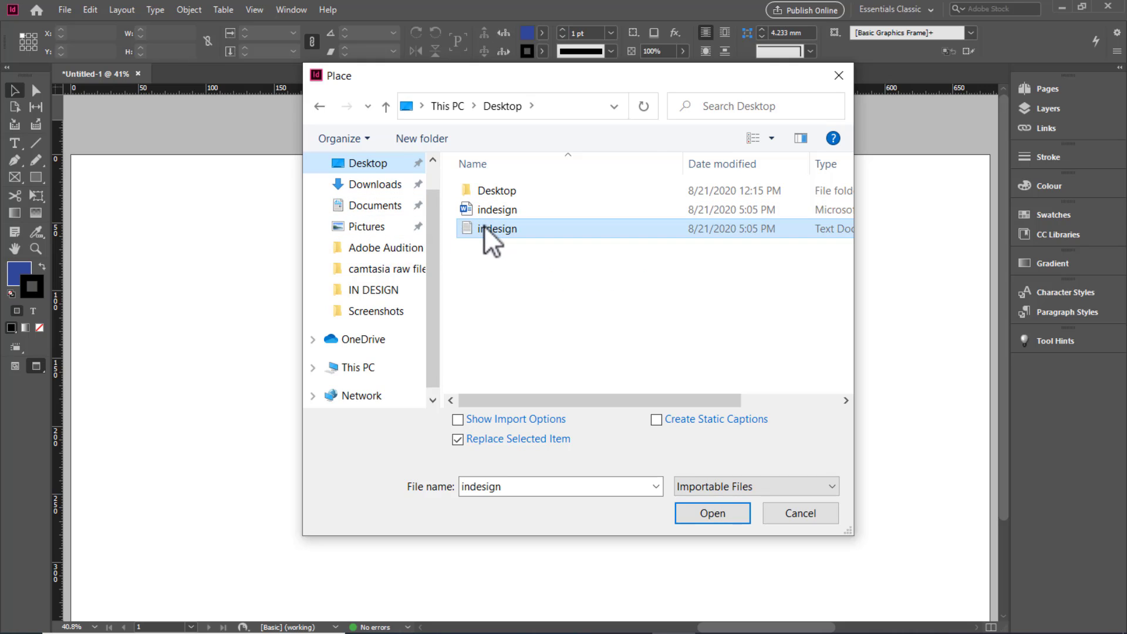
{"action": "left_click", "coordinate": [712, 513]}
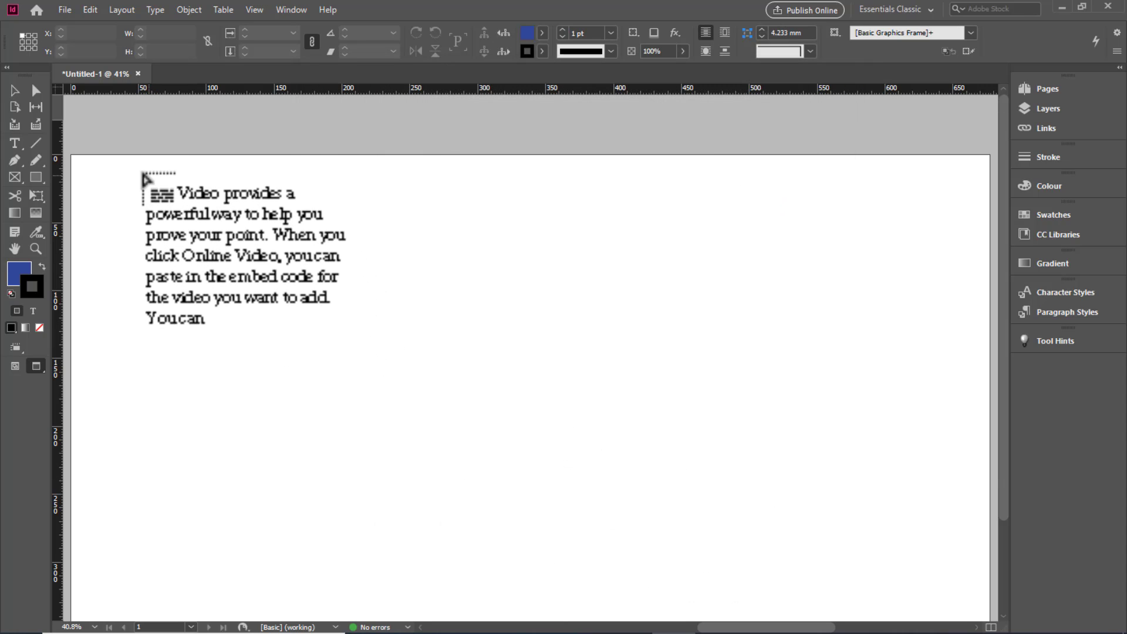
{"action": "left_click_drag", "start_coordinate": [138, 172], "coordinate": [973, 418]}
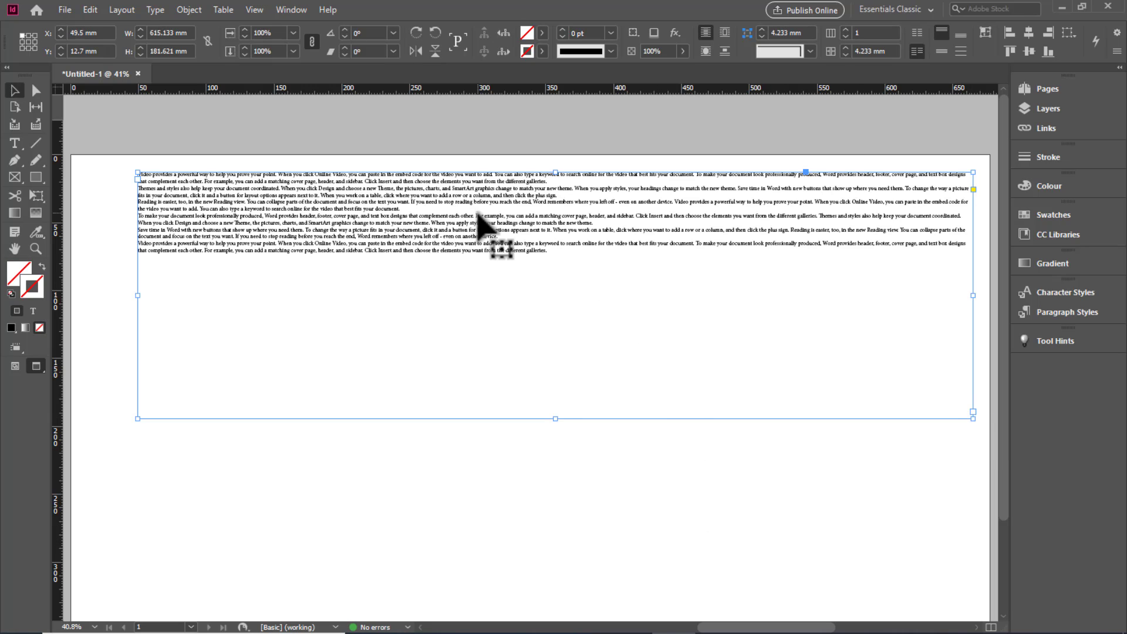
Shorten the text frame to about 69 mm high and move it to about X 19.5 mm and Y 6.7 mm.
{"action": "left_click_drag", "start_coordinate": [554, 419], "coordinate": [559, 291]}
{"action": "left_click_drag", "start_coordinate": [558, 270], "coordinate": [558, 267]}
{"action": "left_click_drag", "start_coordinate": [593, 203], "coordinate": [467, 219]}
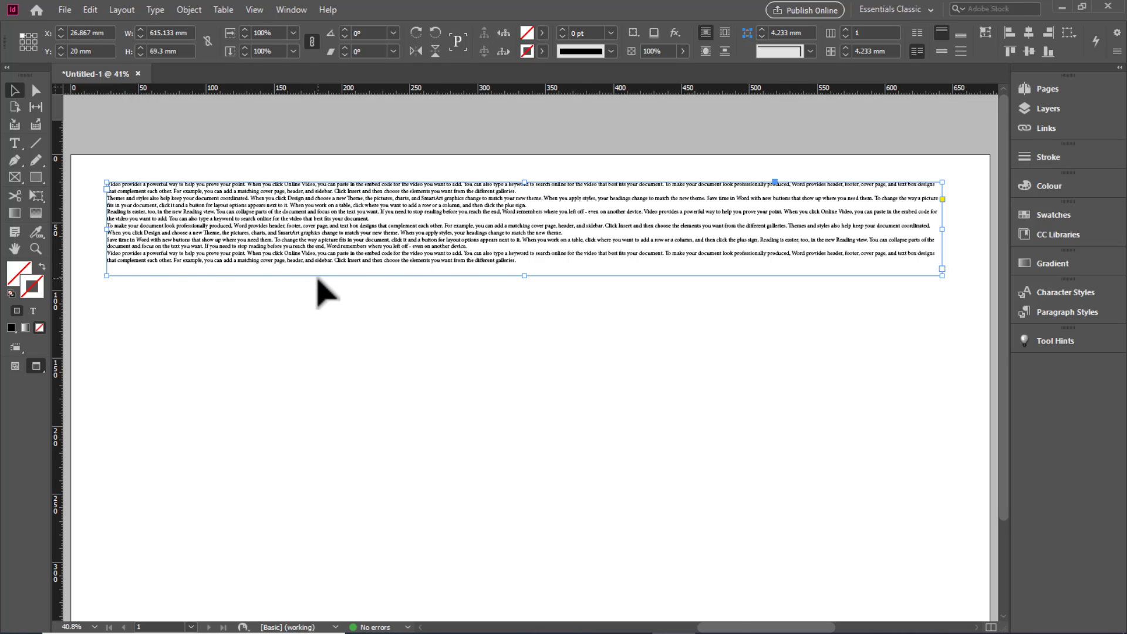
{"action": "key", "text": "ctrl+1"}
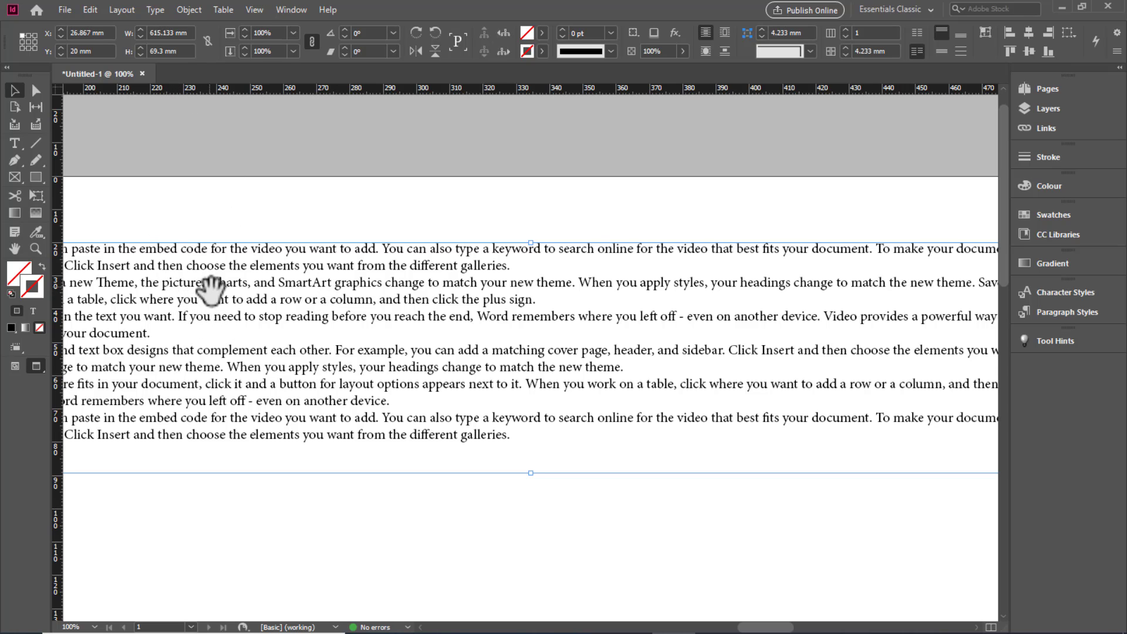
{"action": "left_click_drag", "start_coordinate": [204, 289], "coordinate": [637, 244]}
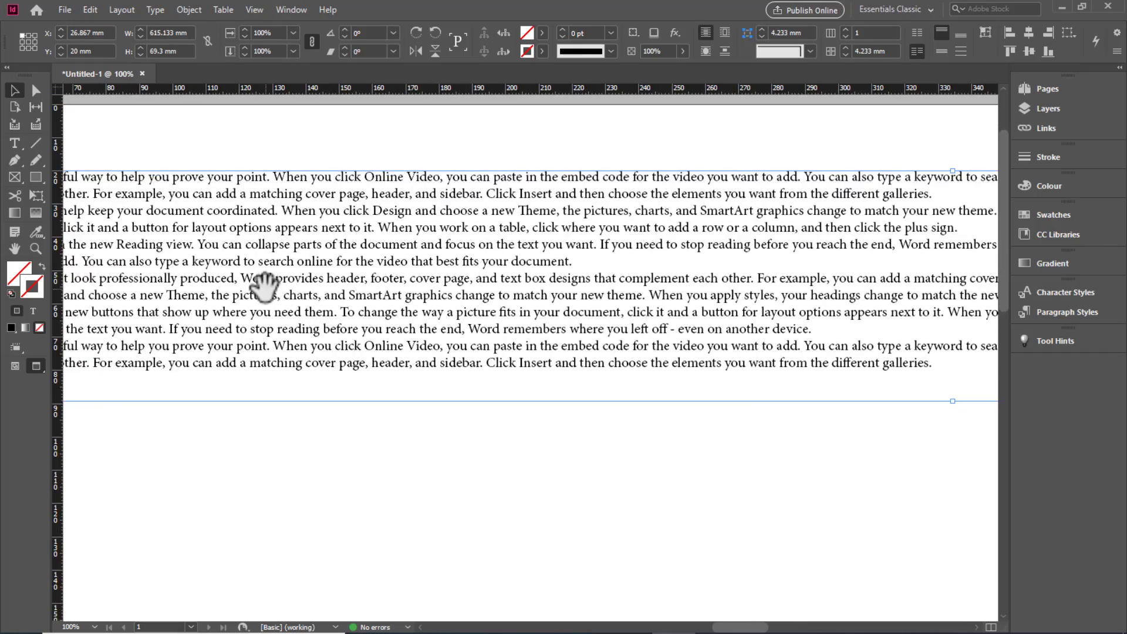
{"action": "left_click_drag", "start_coordinate": [262, 290], "coordinate": [346, 276]}
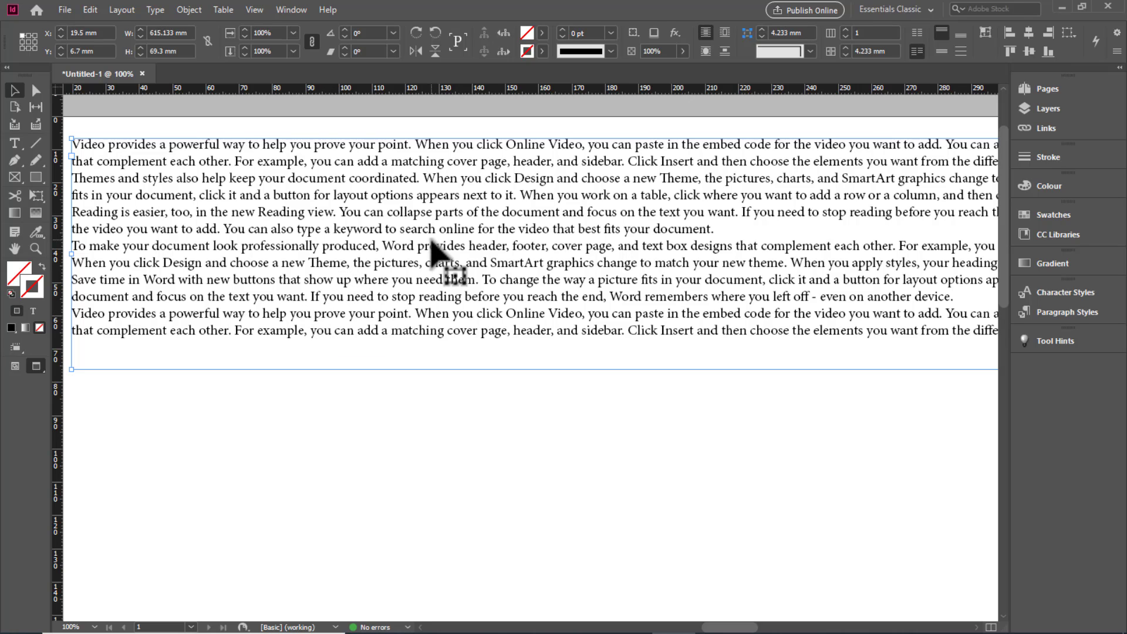
Move the text frame to about X 17.25 mm and Y 34.21 mm and delete it from the page.
{"action": "key", "text": "ctrl+0"}
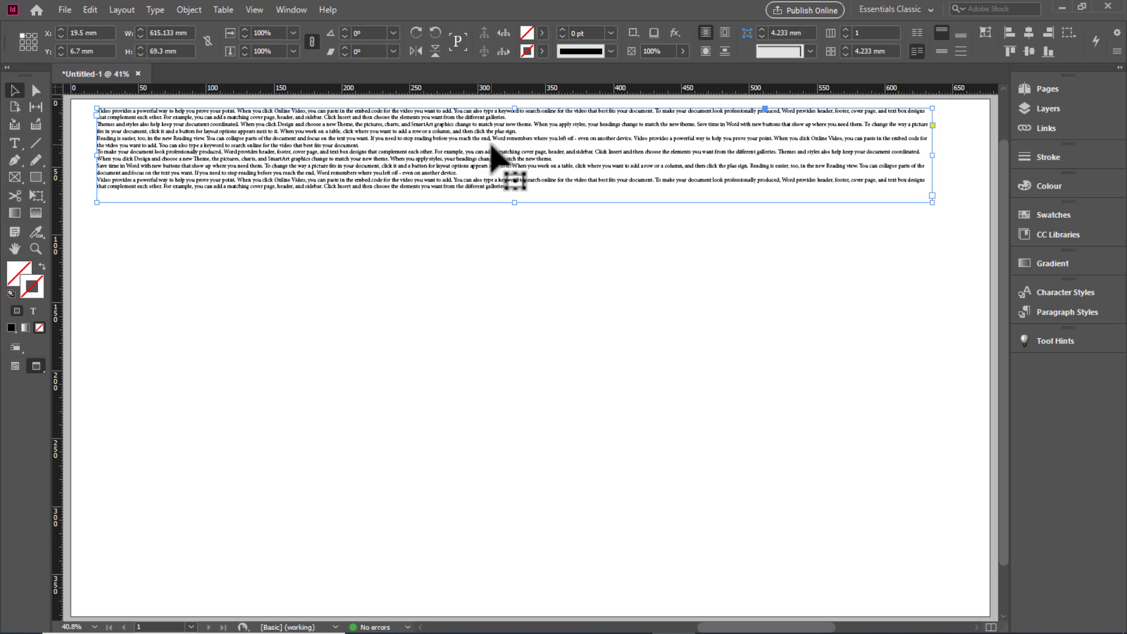
{"action": "left_click_drag", "start_coordinate": [420, 169], "coordinate": [378, 181]}
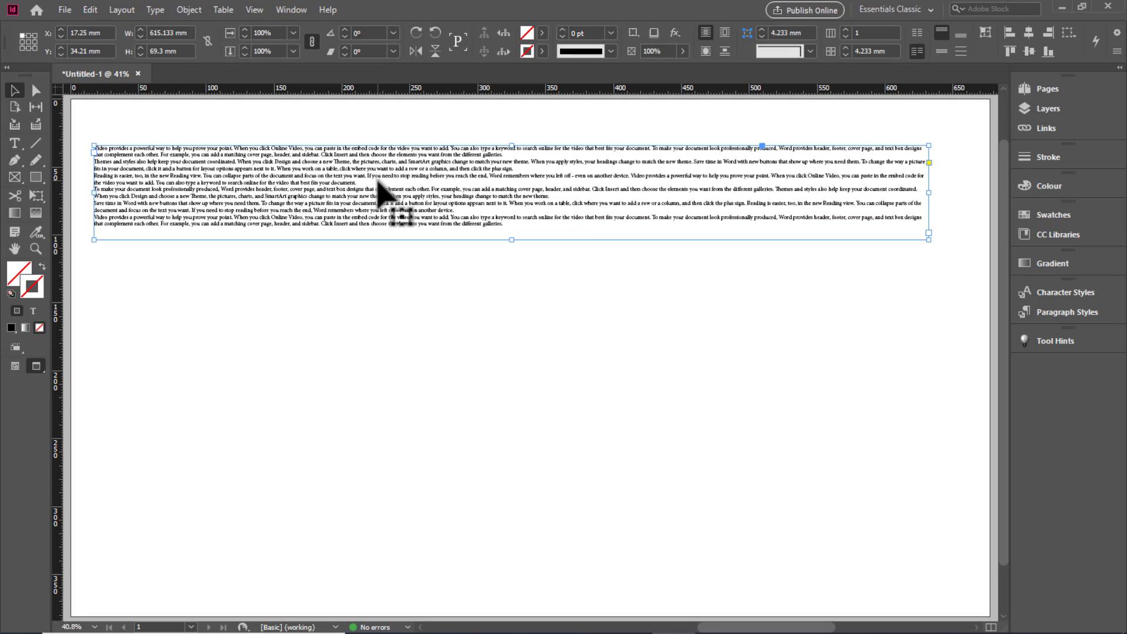
{"action": "key", "text": "Delete"}
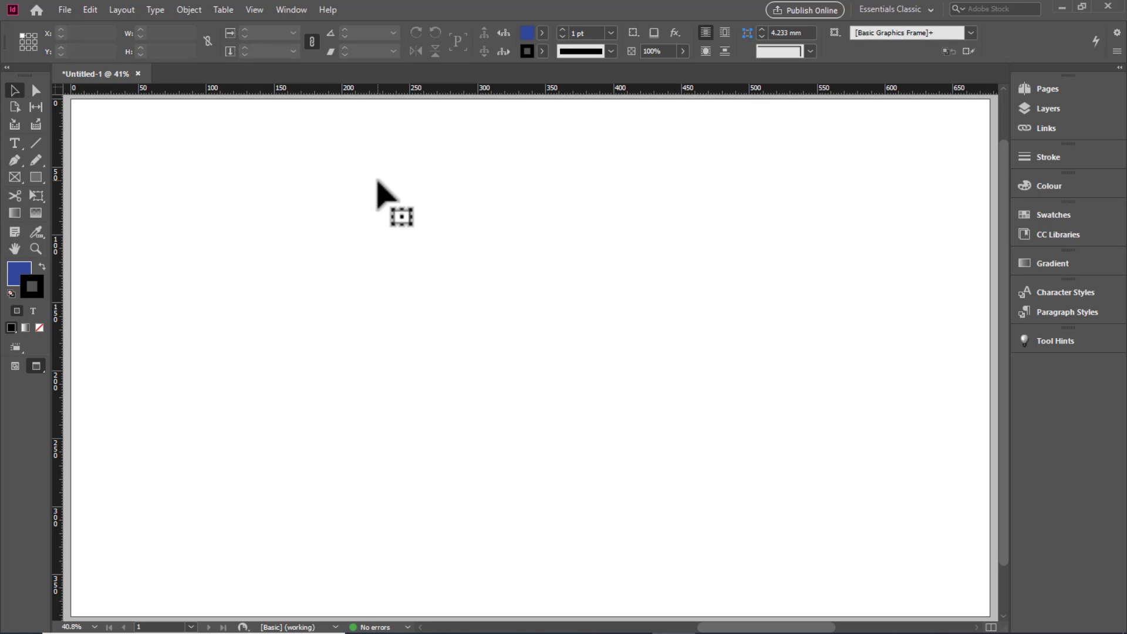